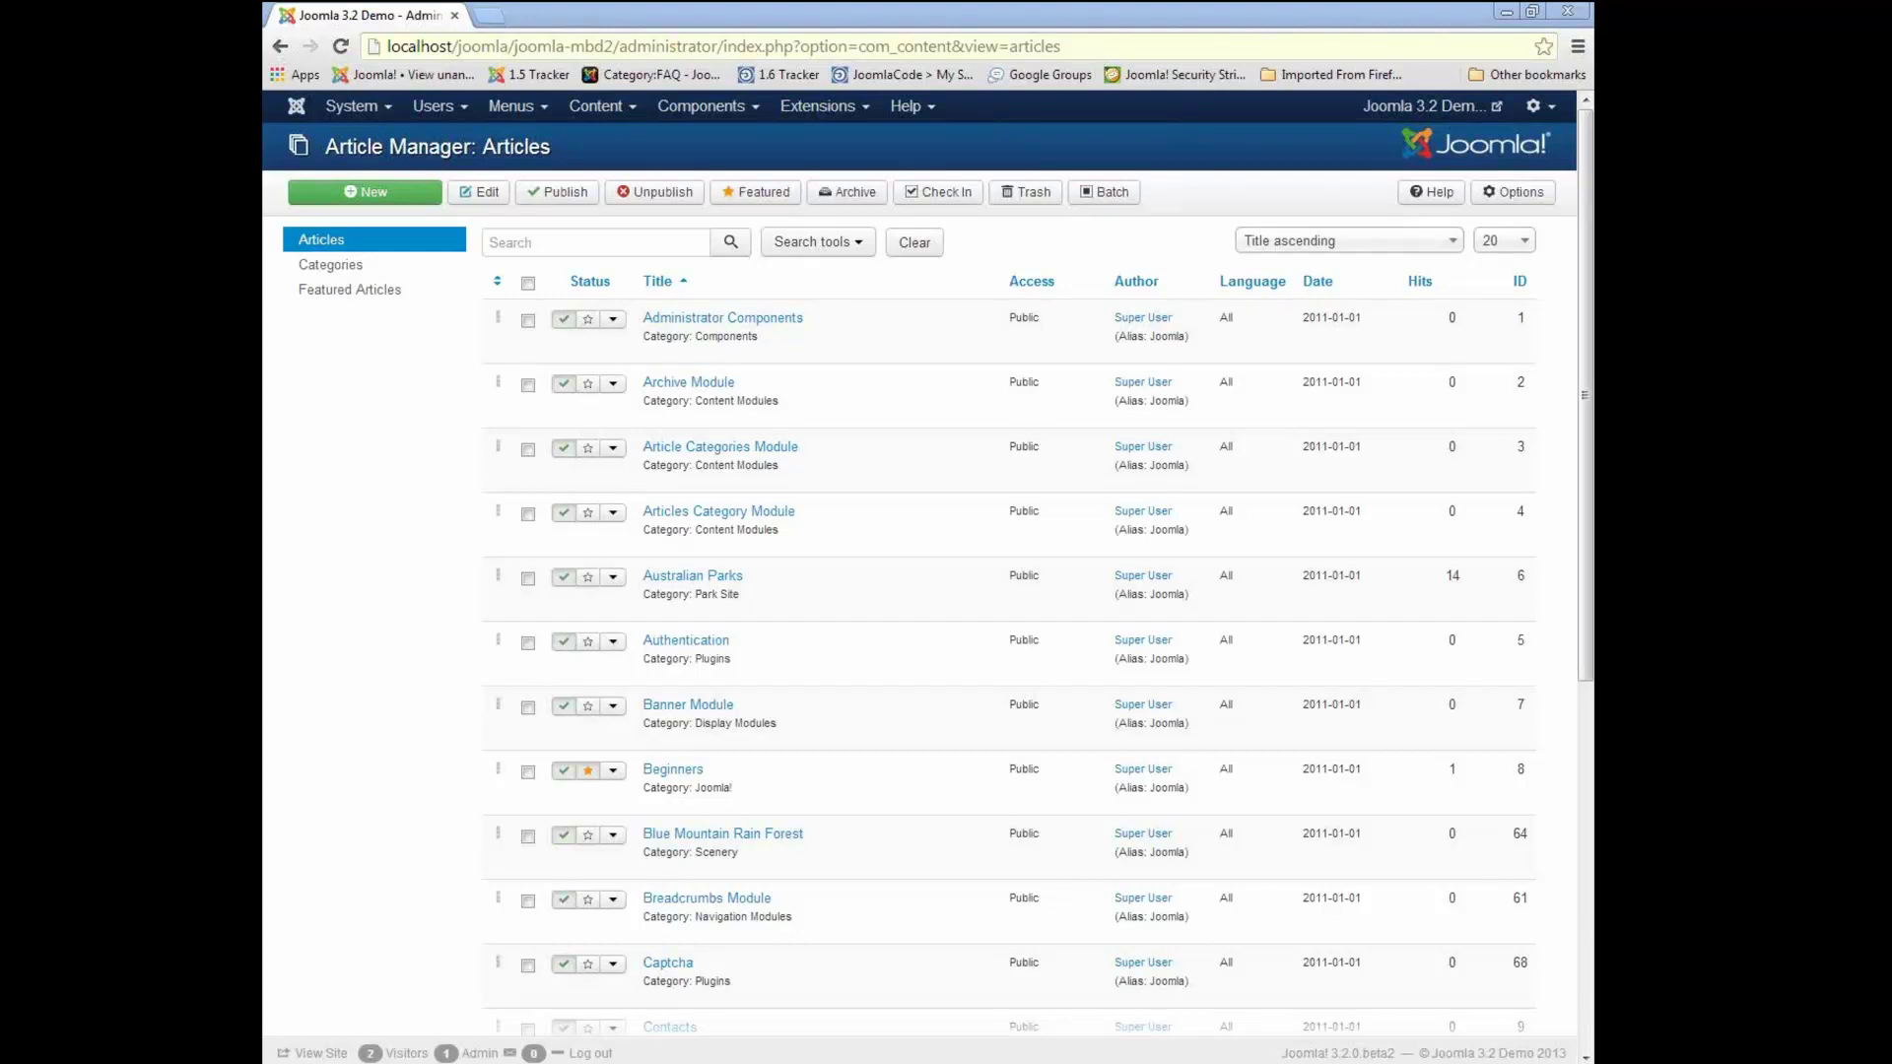
# - Delete the Beginners body text from 'Explore' to 'New stuff.', keeping the two intro paragraphs, and save
pyautogui.click(689, 776)
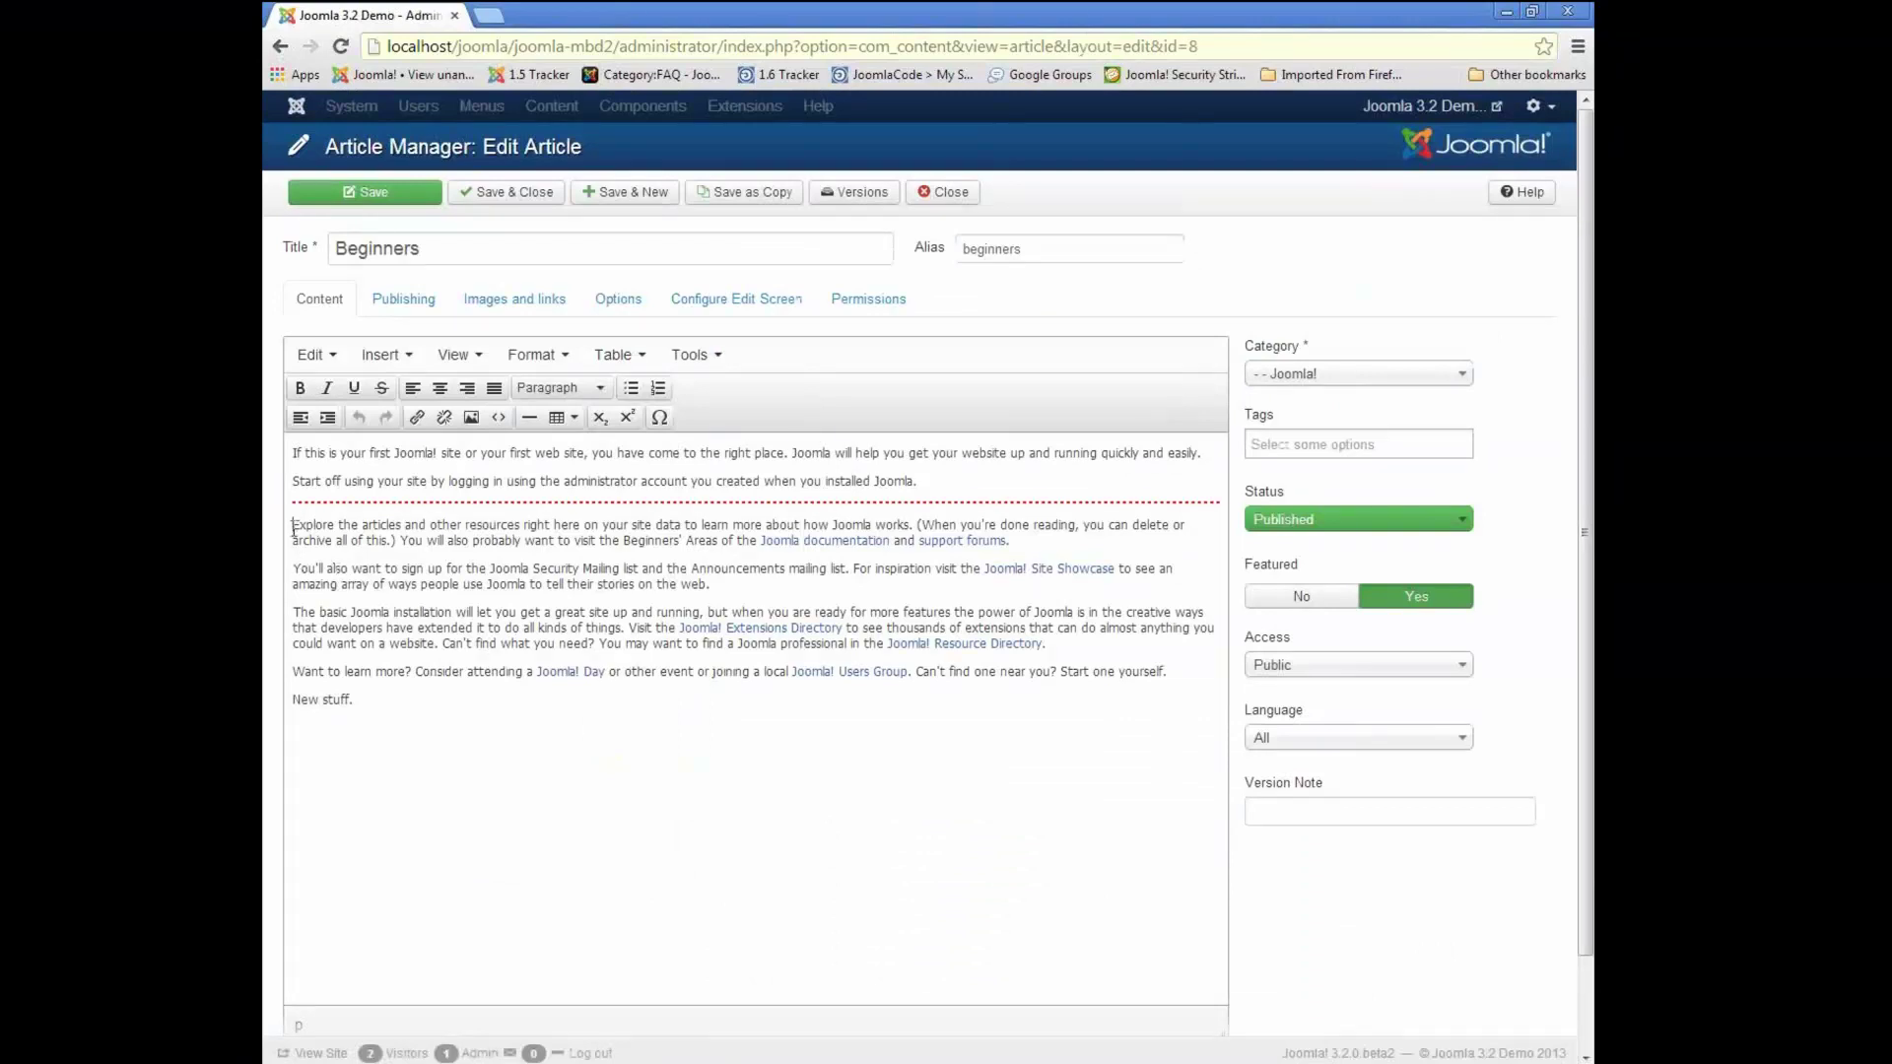
pyautogui.moveTo(294, 529); pyautogui.dragTo(413, 704)
pyautogui.press('BackSpace')
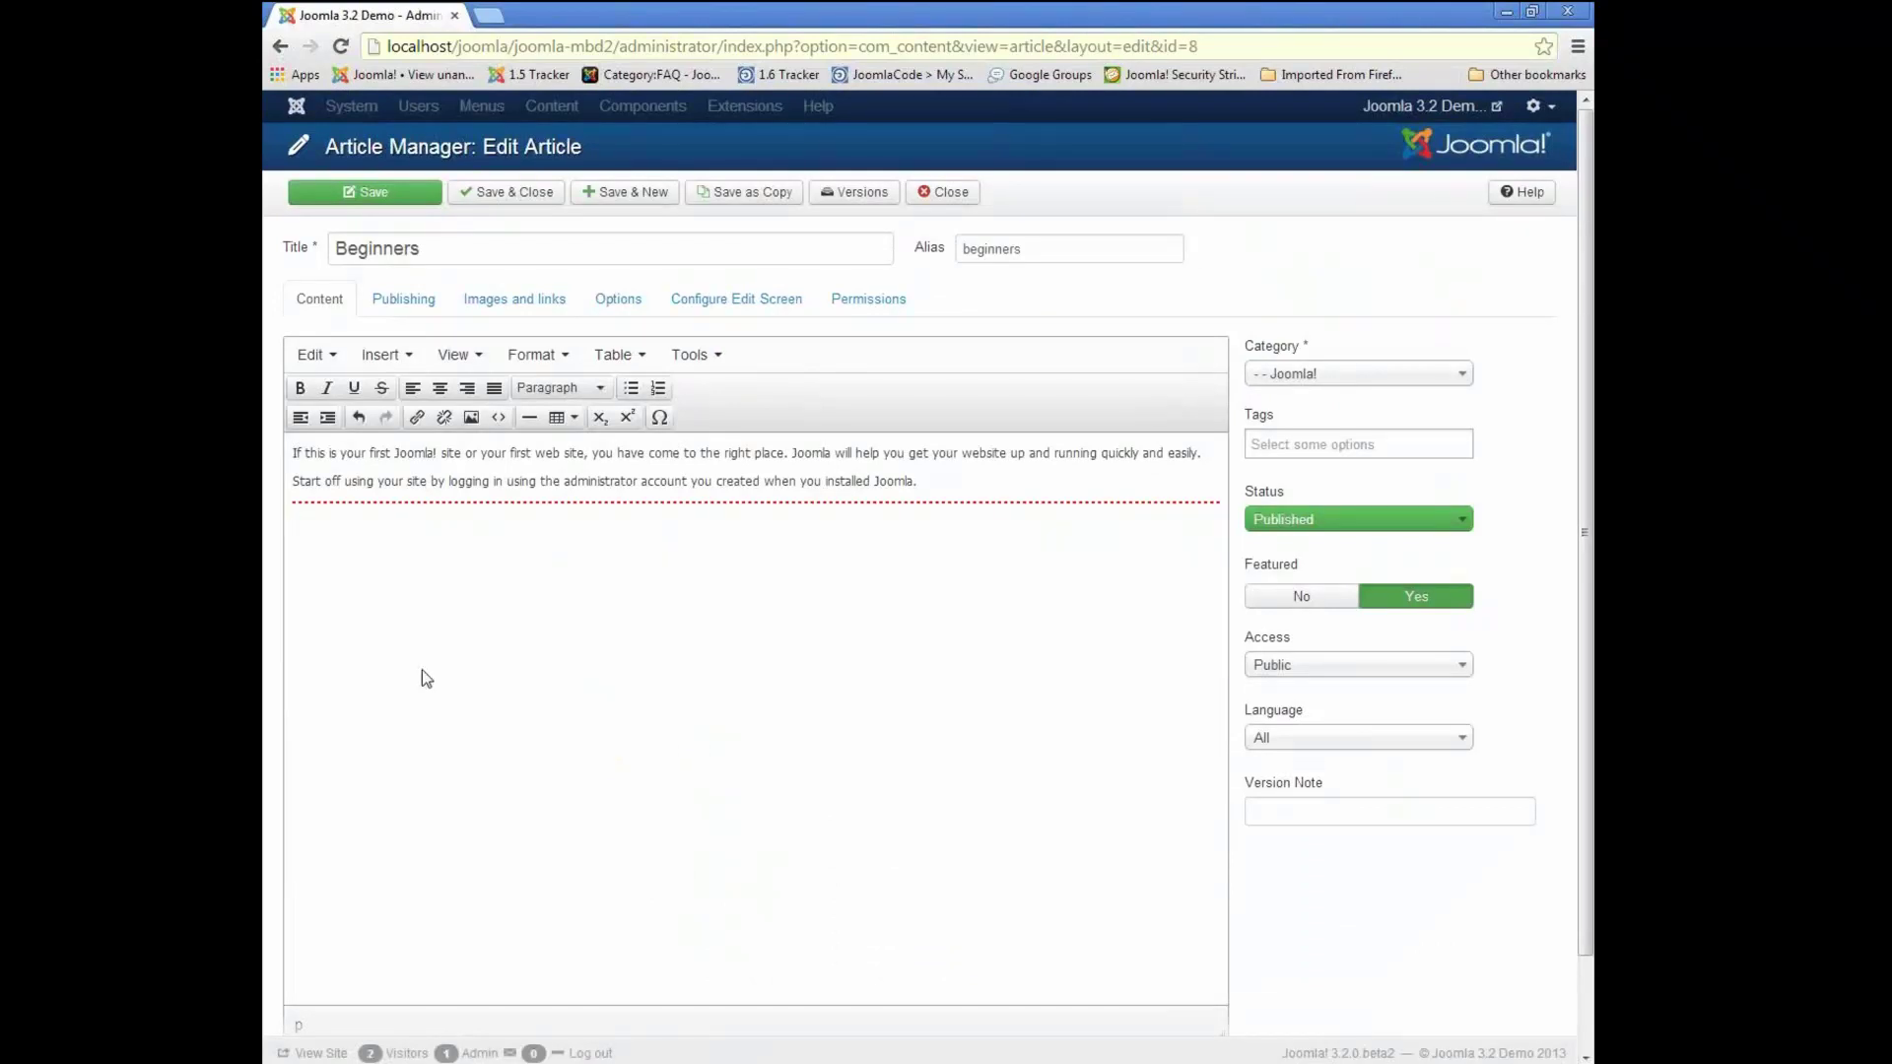
pyautogui.click(414, 193)
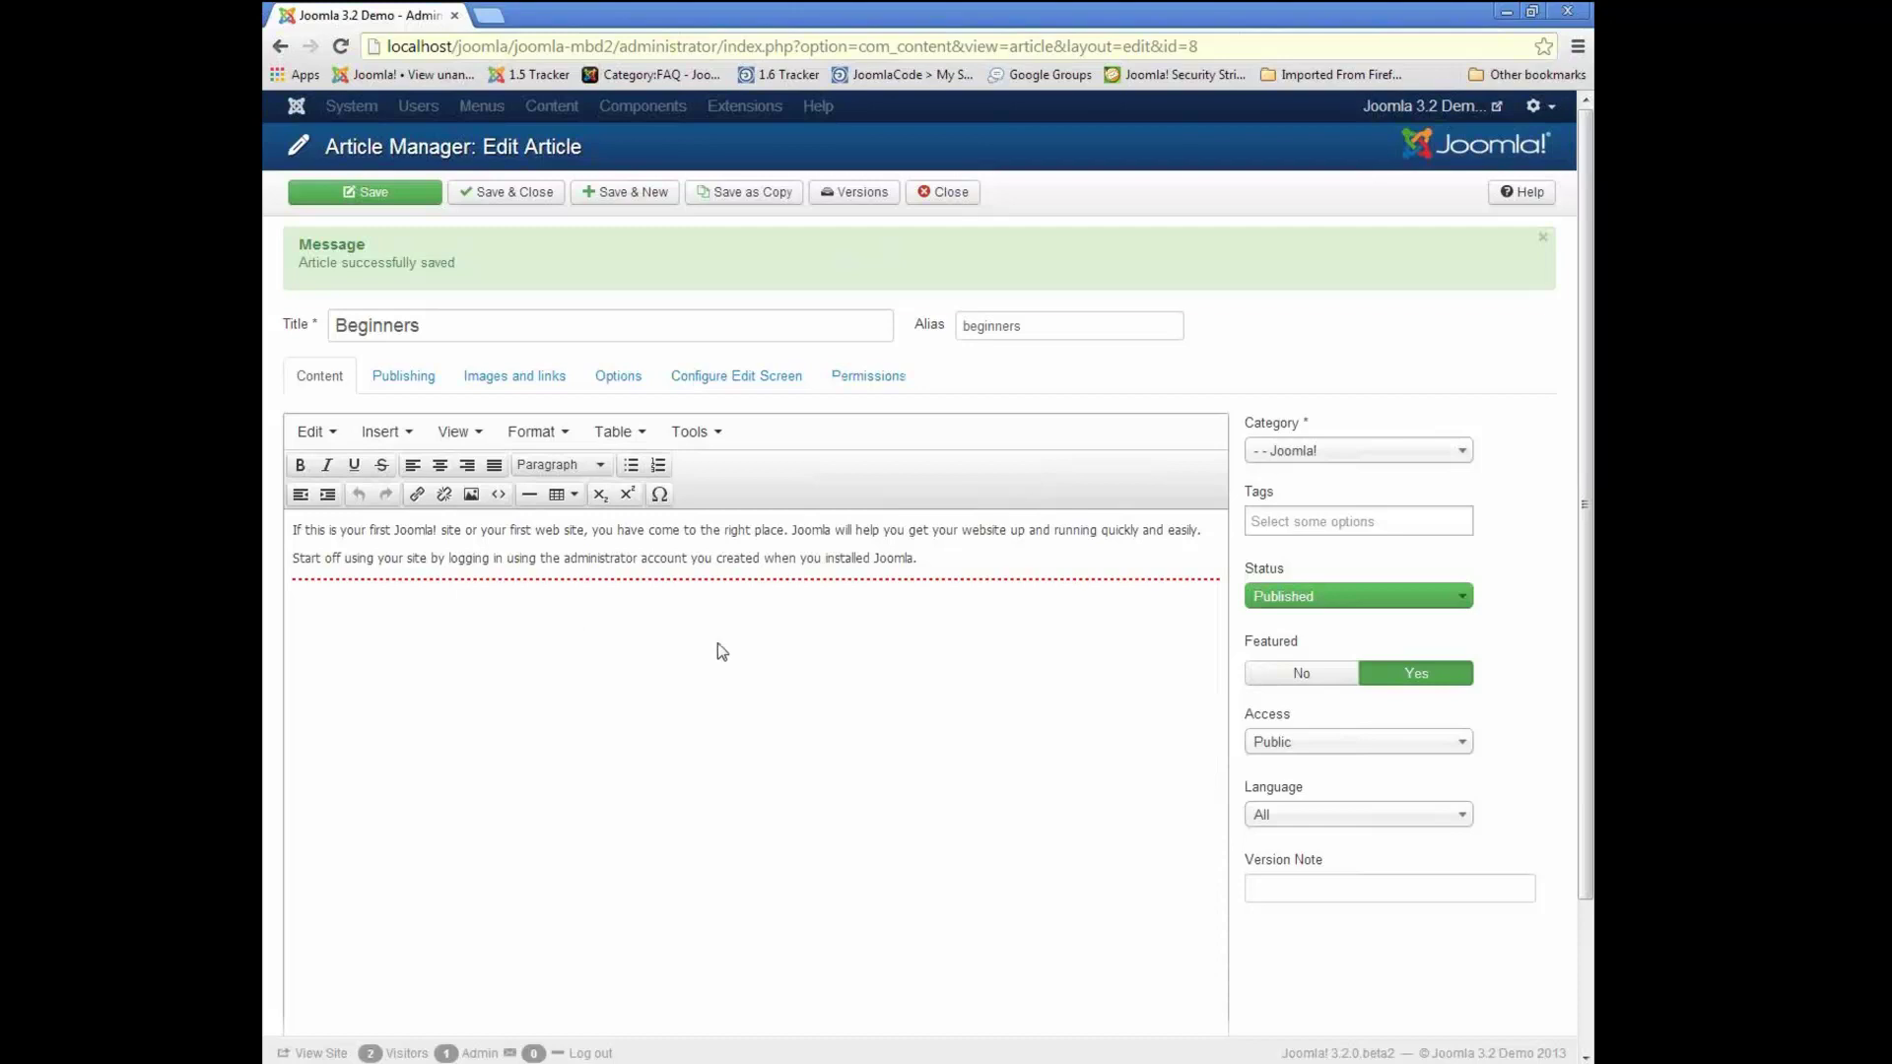
pyautogui.click(863, 192)
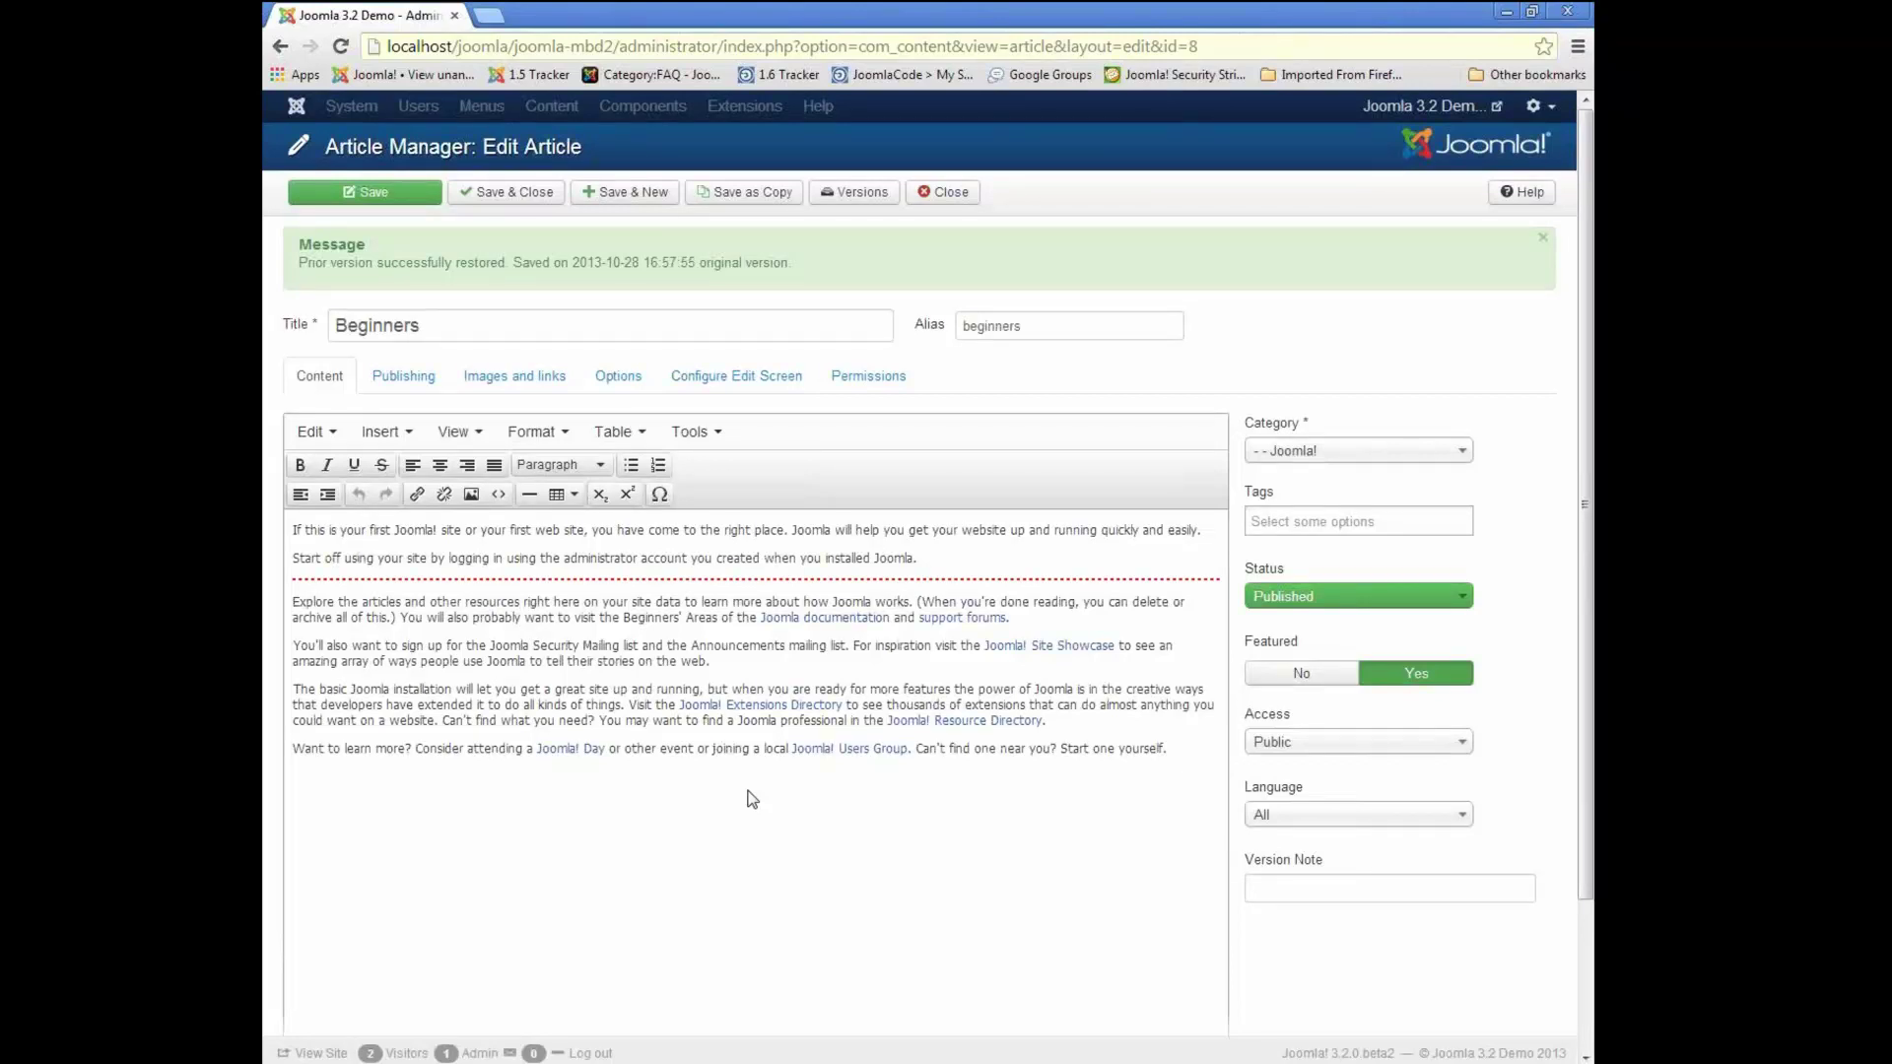
# - Close the article and check article options: Save History on, Maximum Versions 10, leaving them unchanged
pyautogui.click(954, 194)
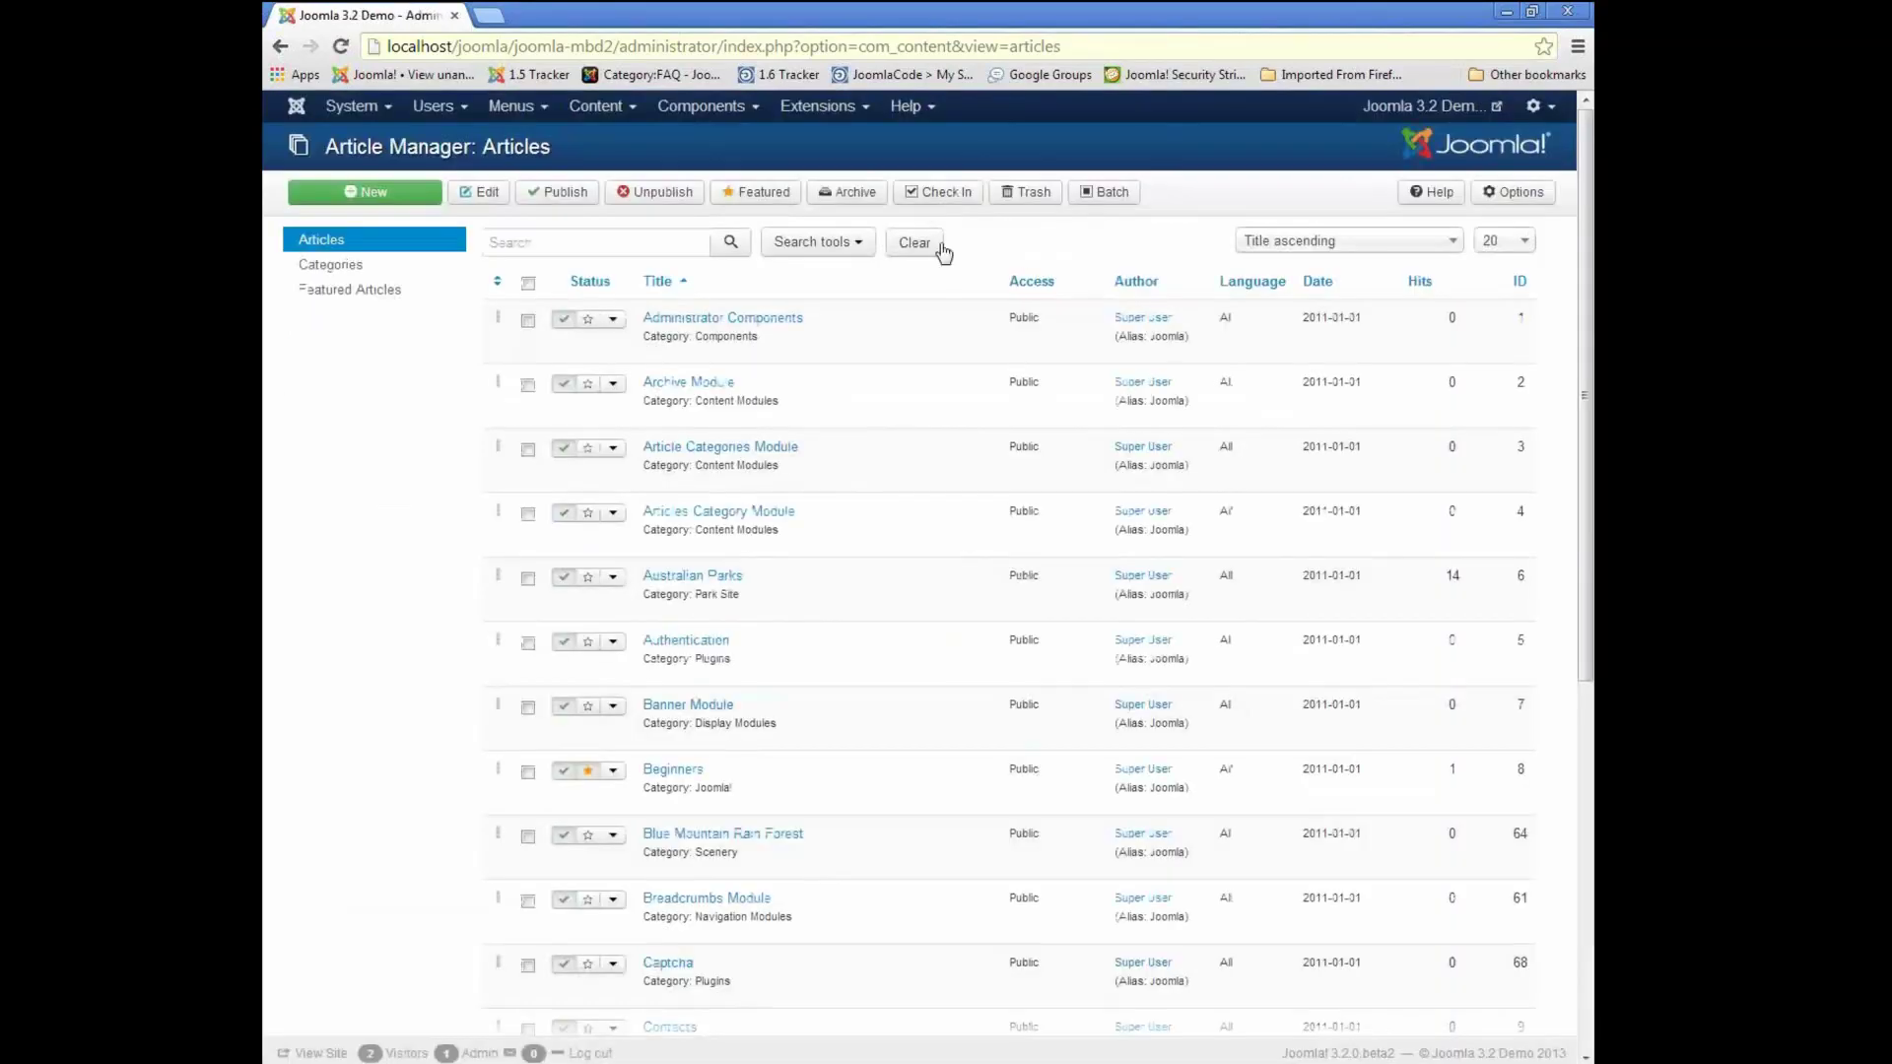
pyautogui.click(1541, 201)
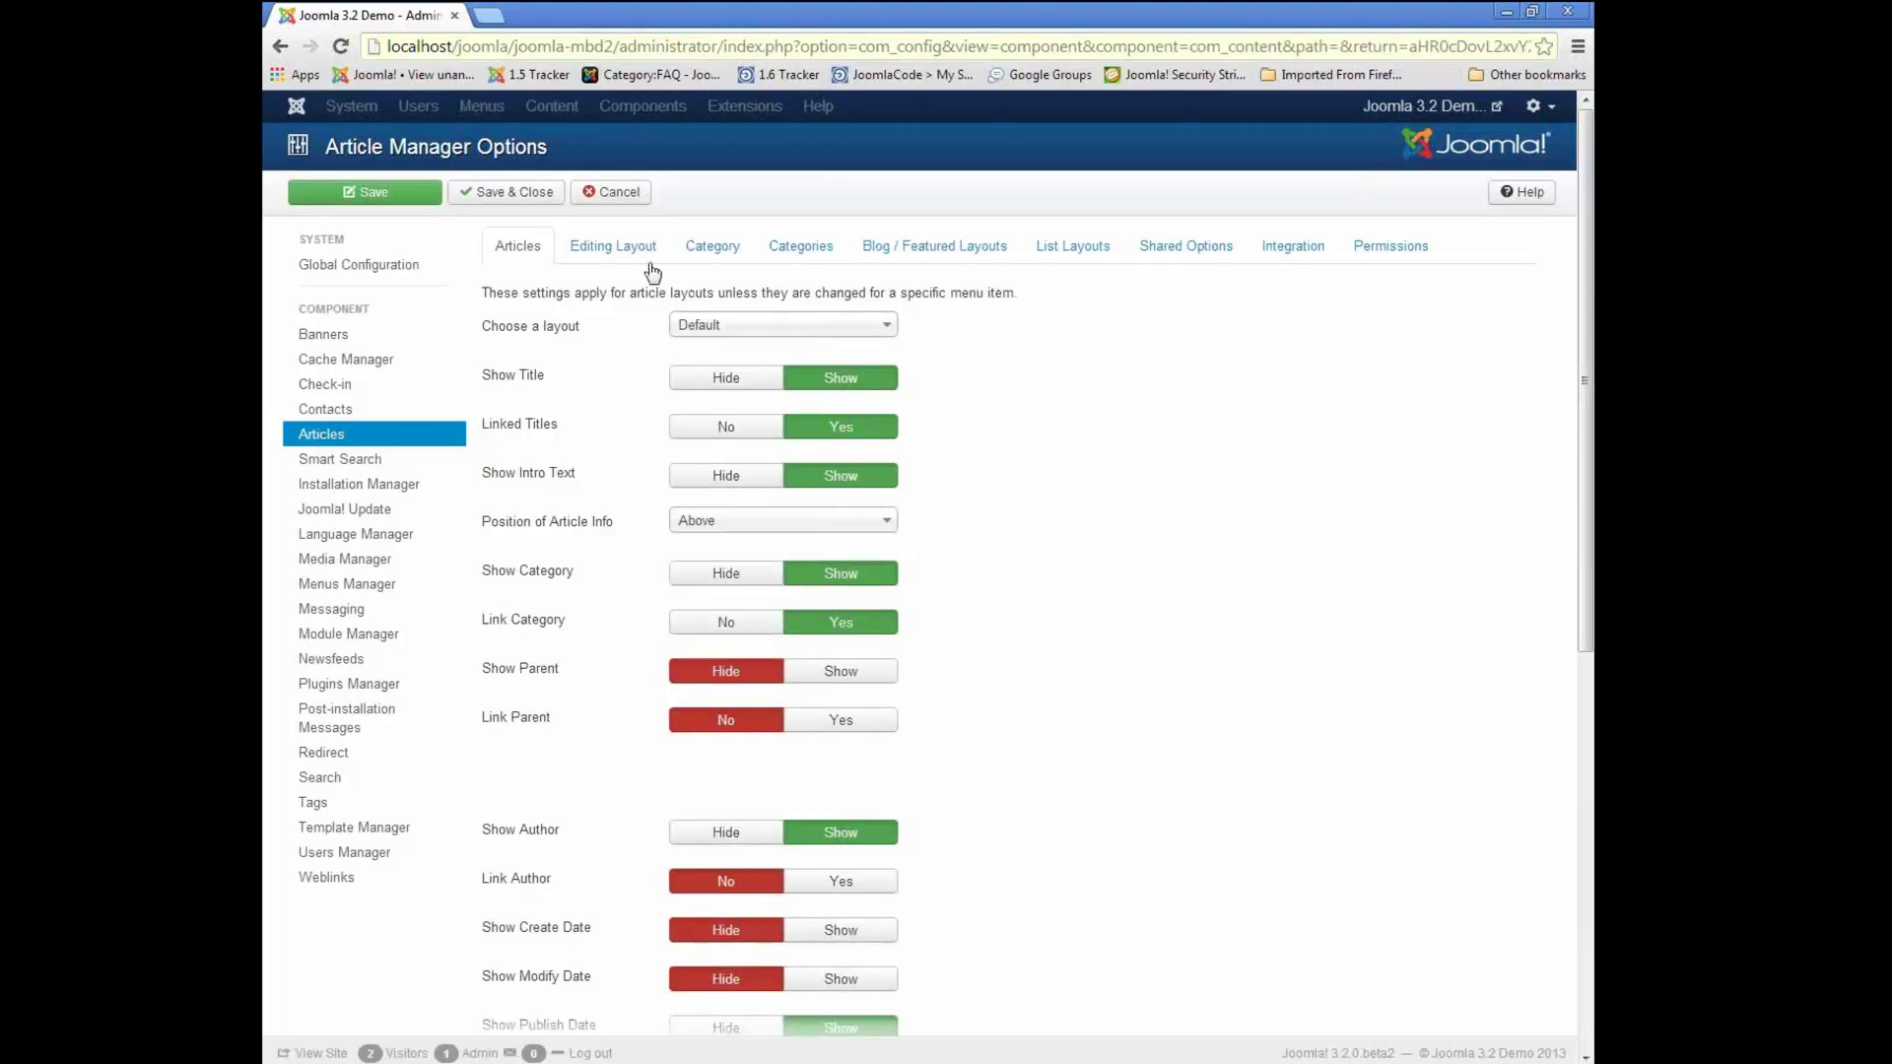
pyautogui.click(622, 254)
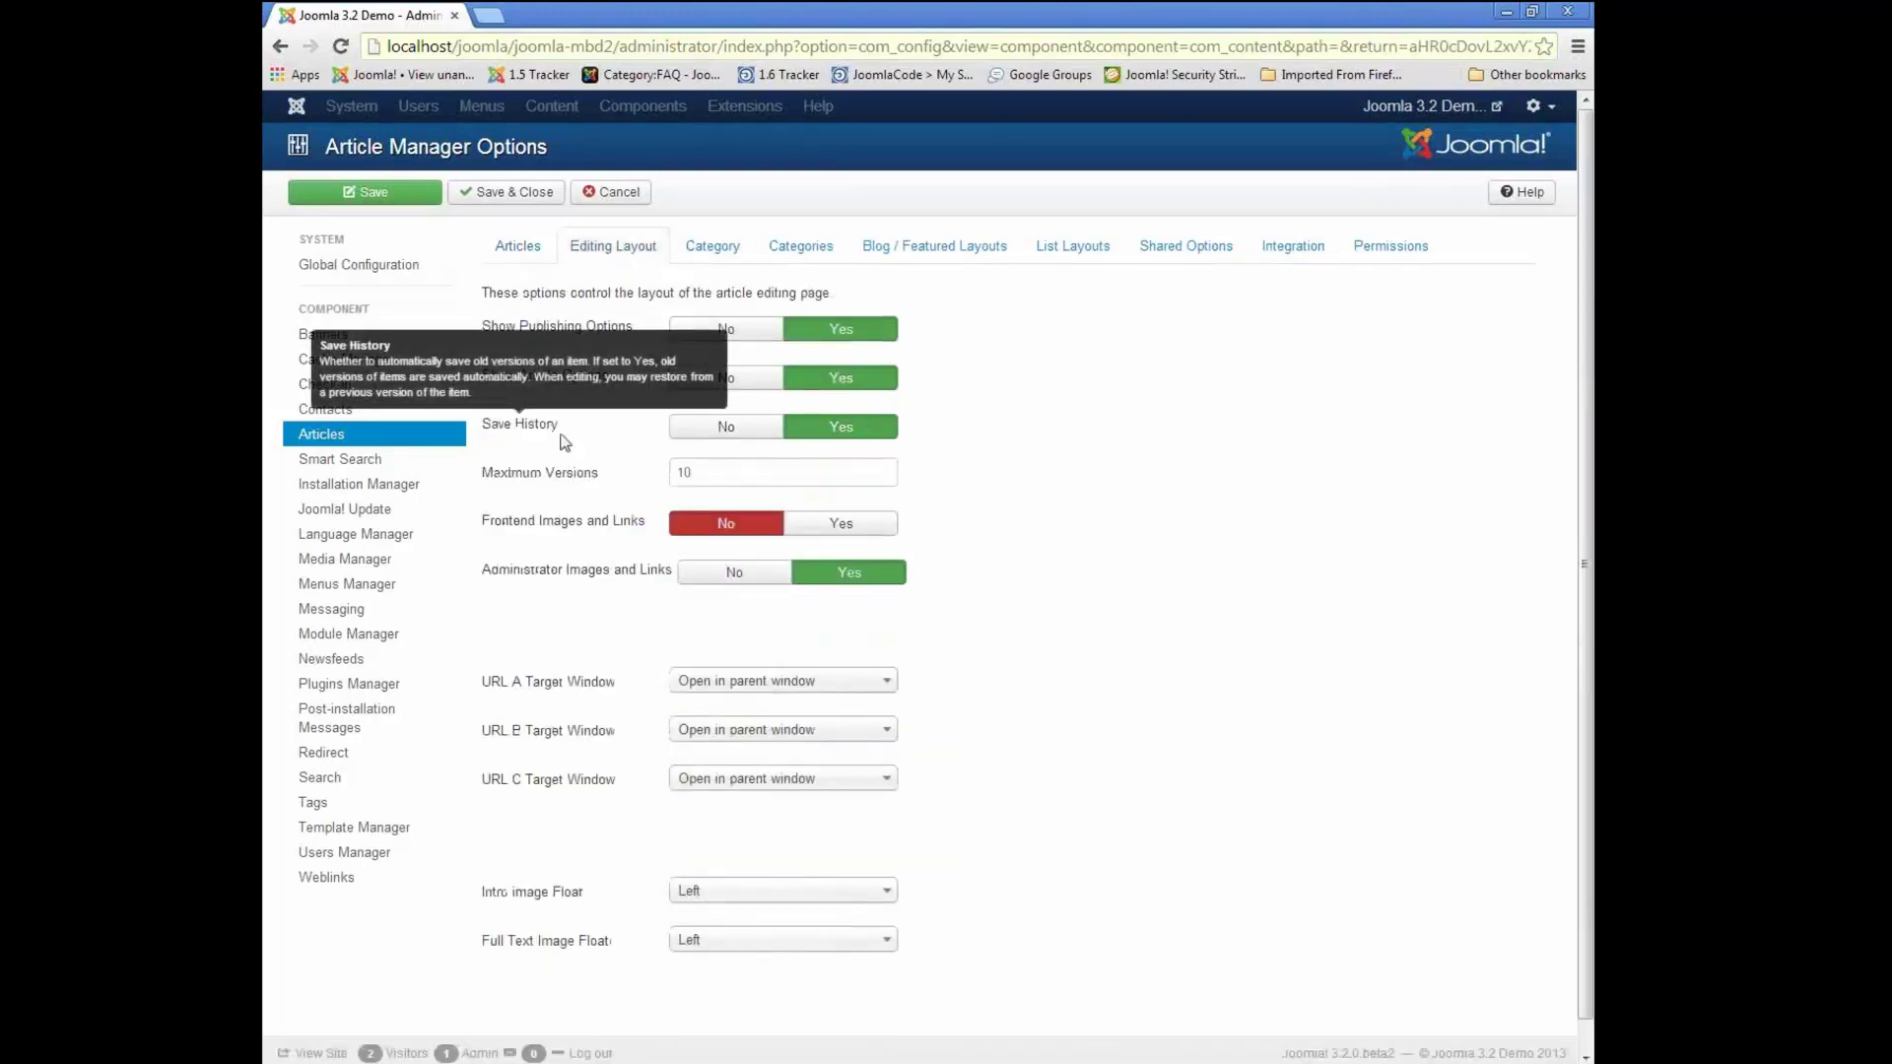
pyautogui.moveTo(569, 417)
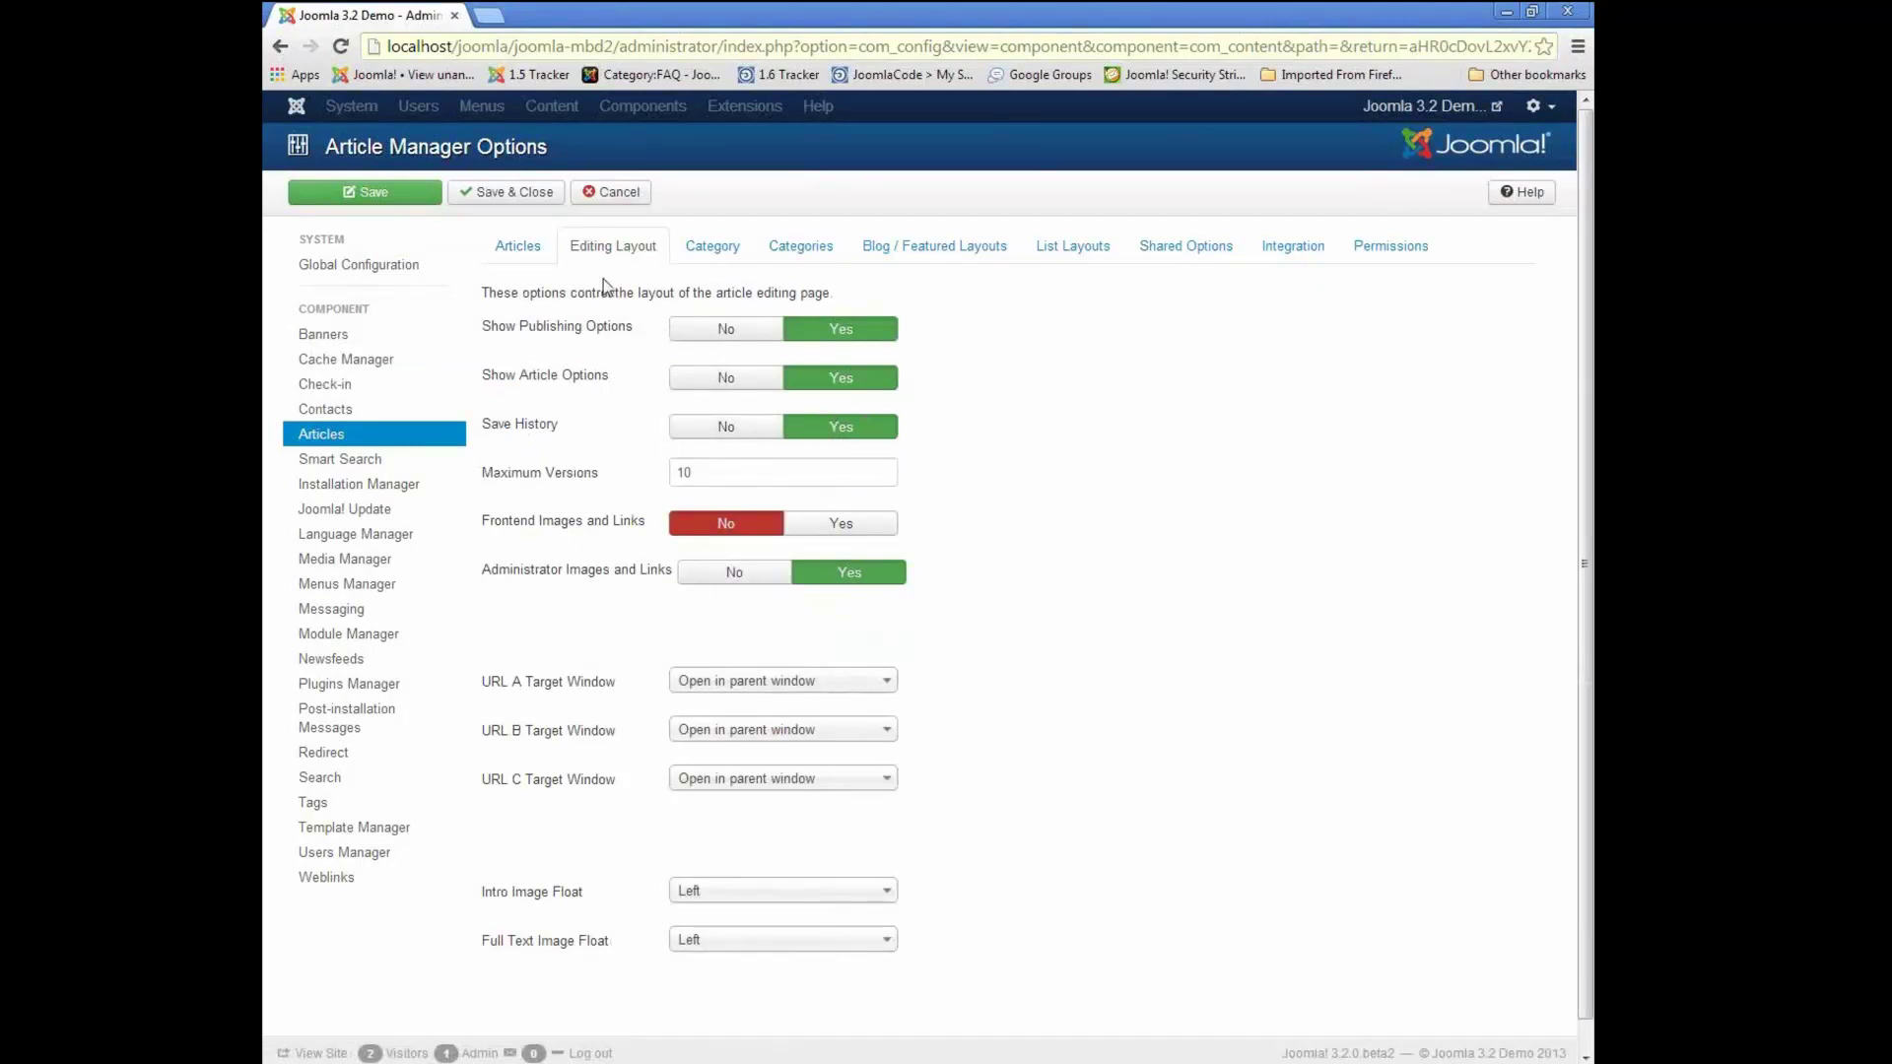
pyautogui.click(617, 201)
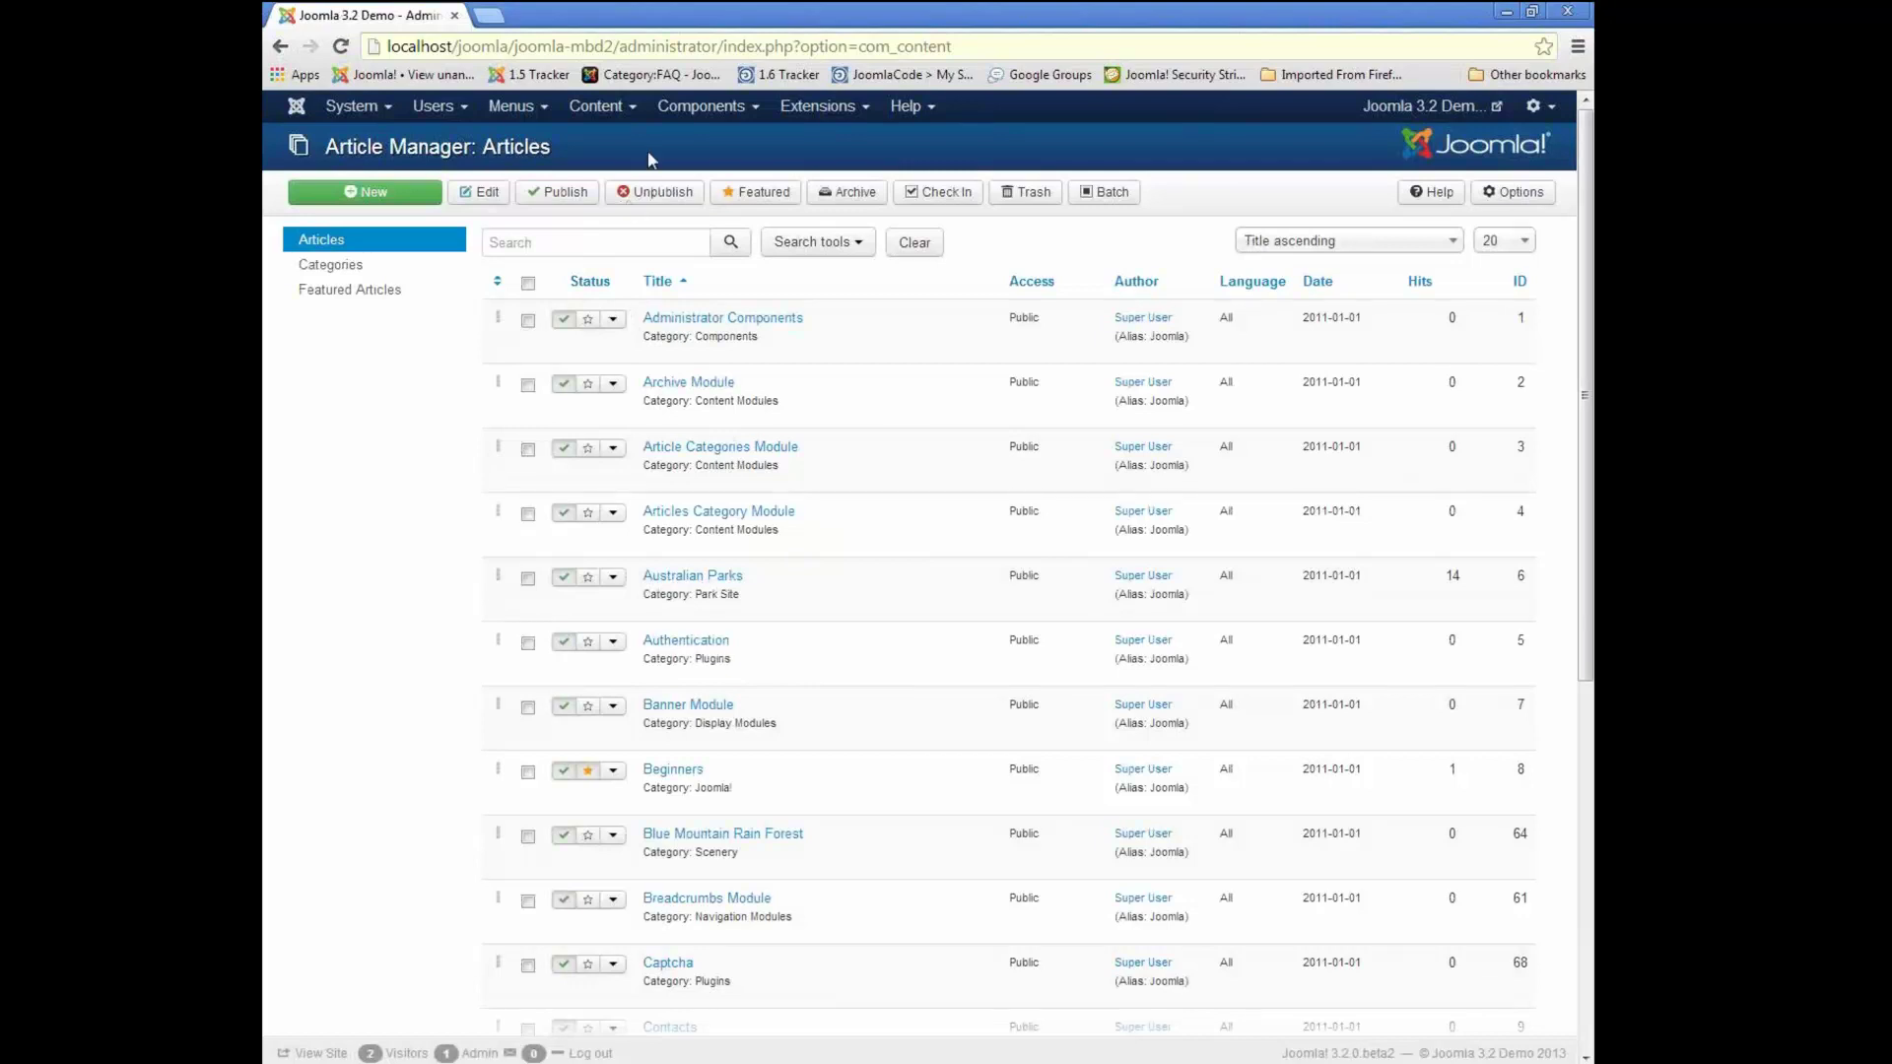
# - Reopen the Beginners article from the Article Manager list for editing
pyautogui.click(714, 112)
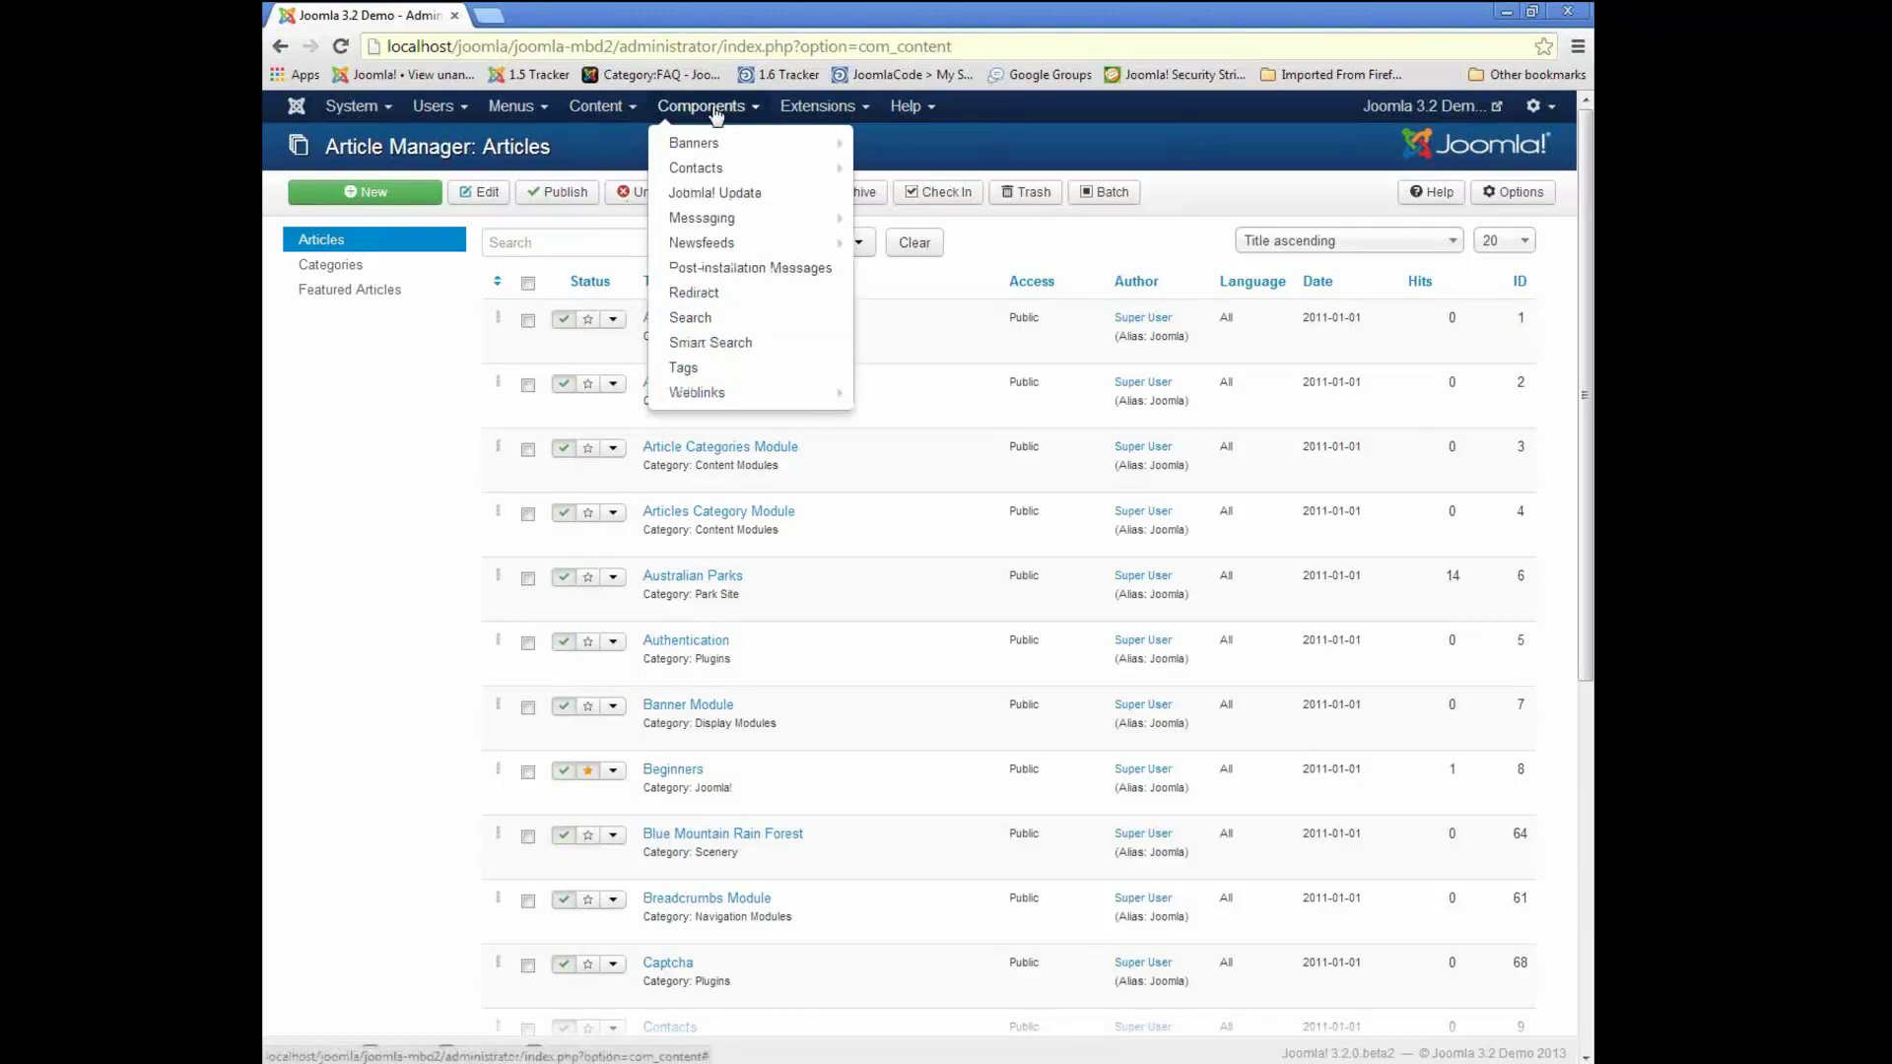
pyautogui.click(1096, 144)
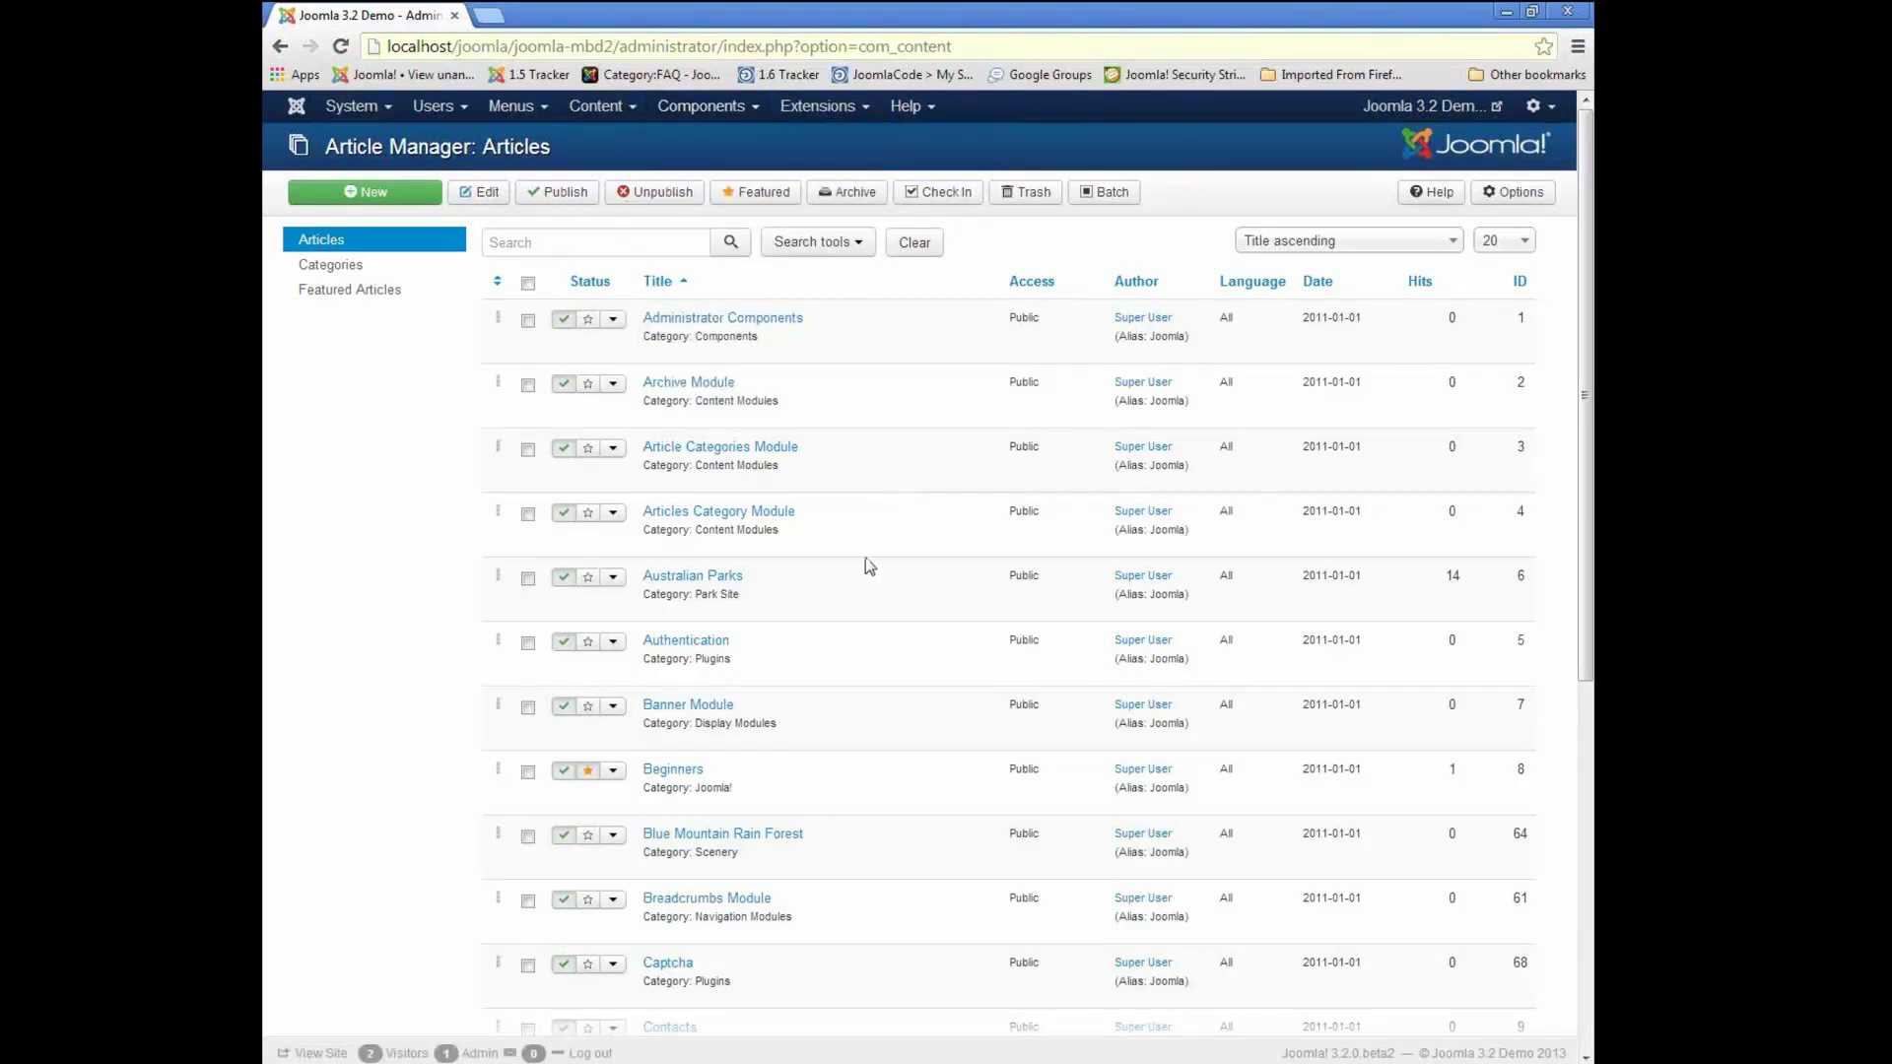
pyautogui.click(688, 773)
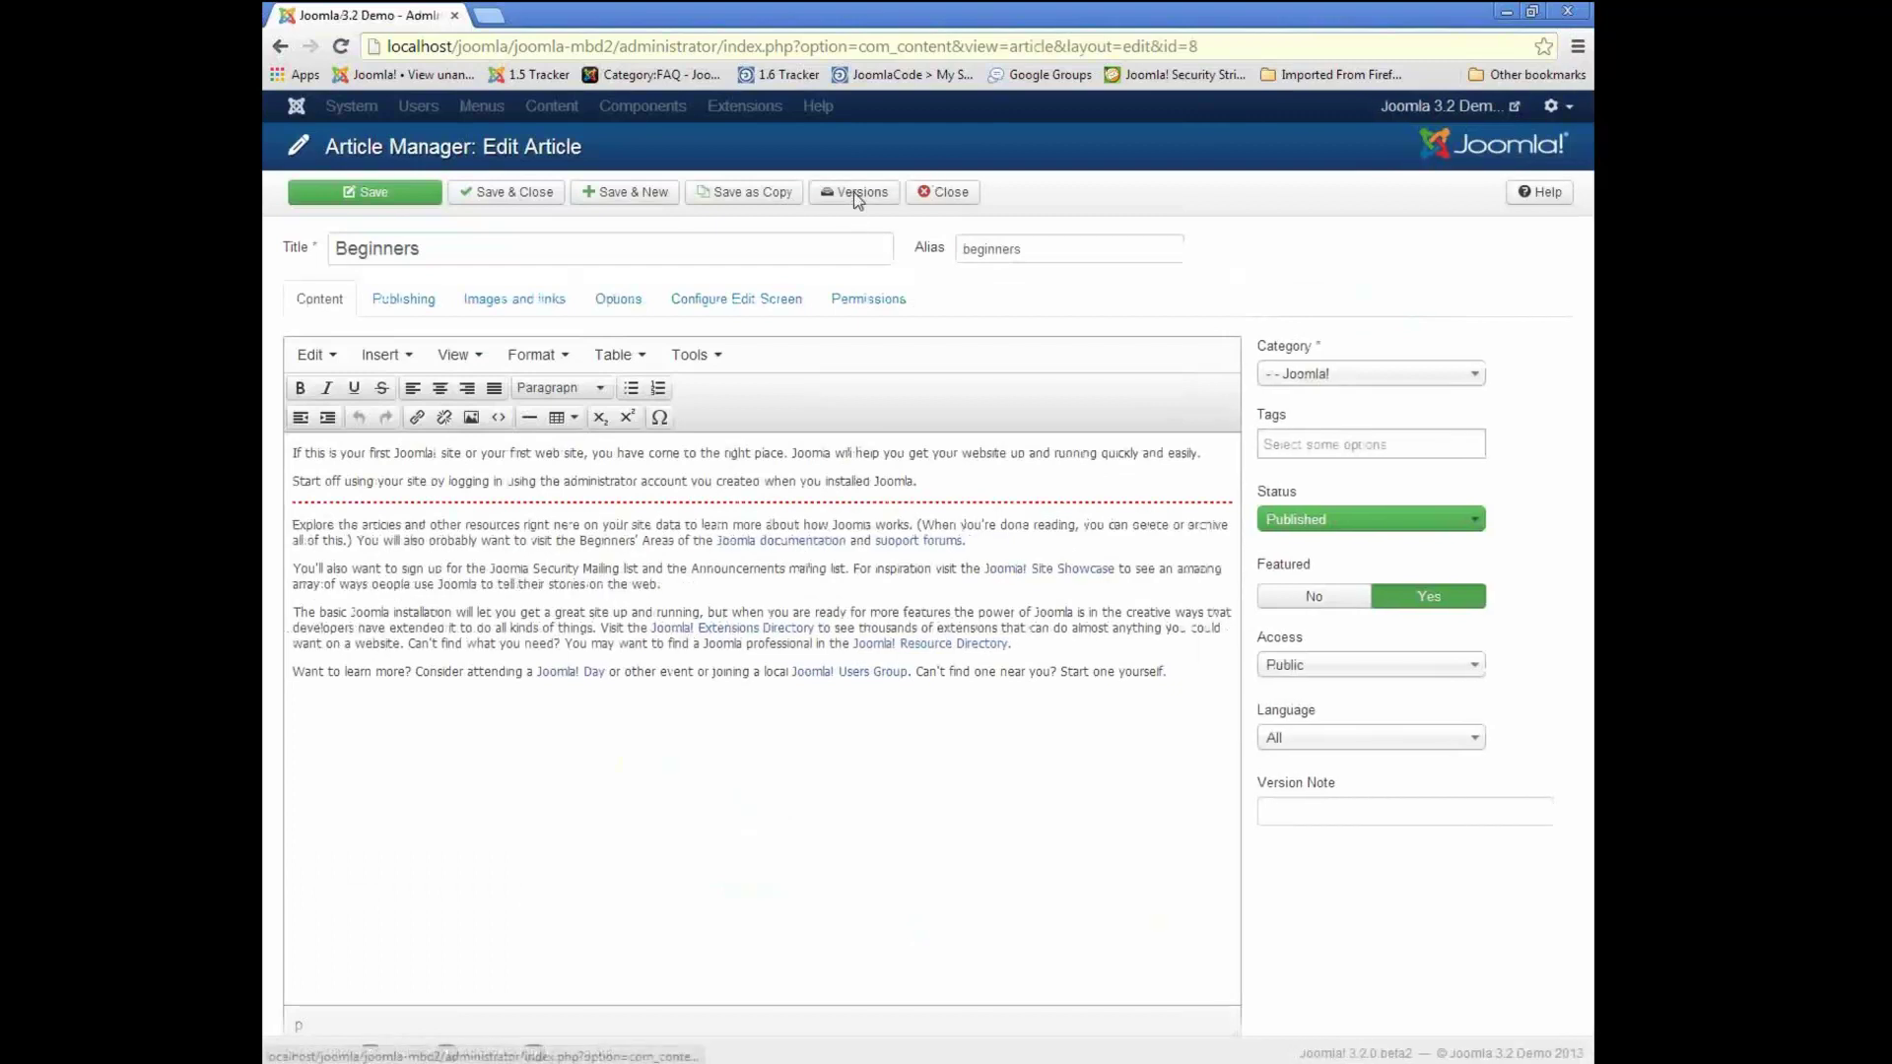
# - Open the Beginners version history and view the 16:58:14 version via its date link
pyautogui.click(855, 194)
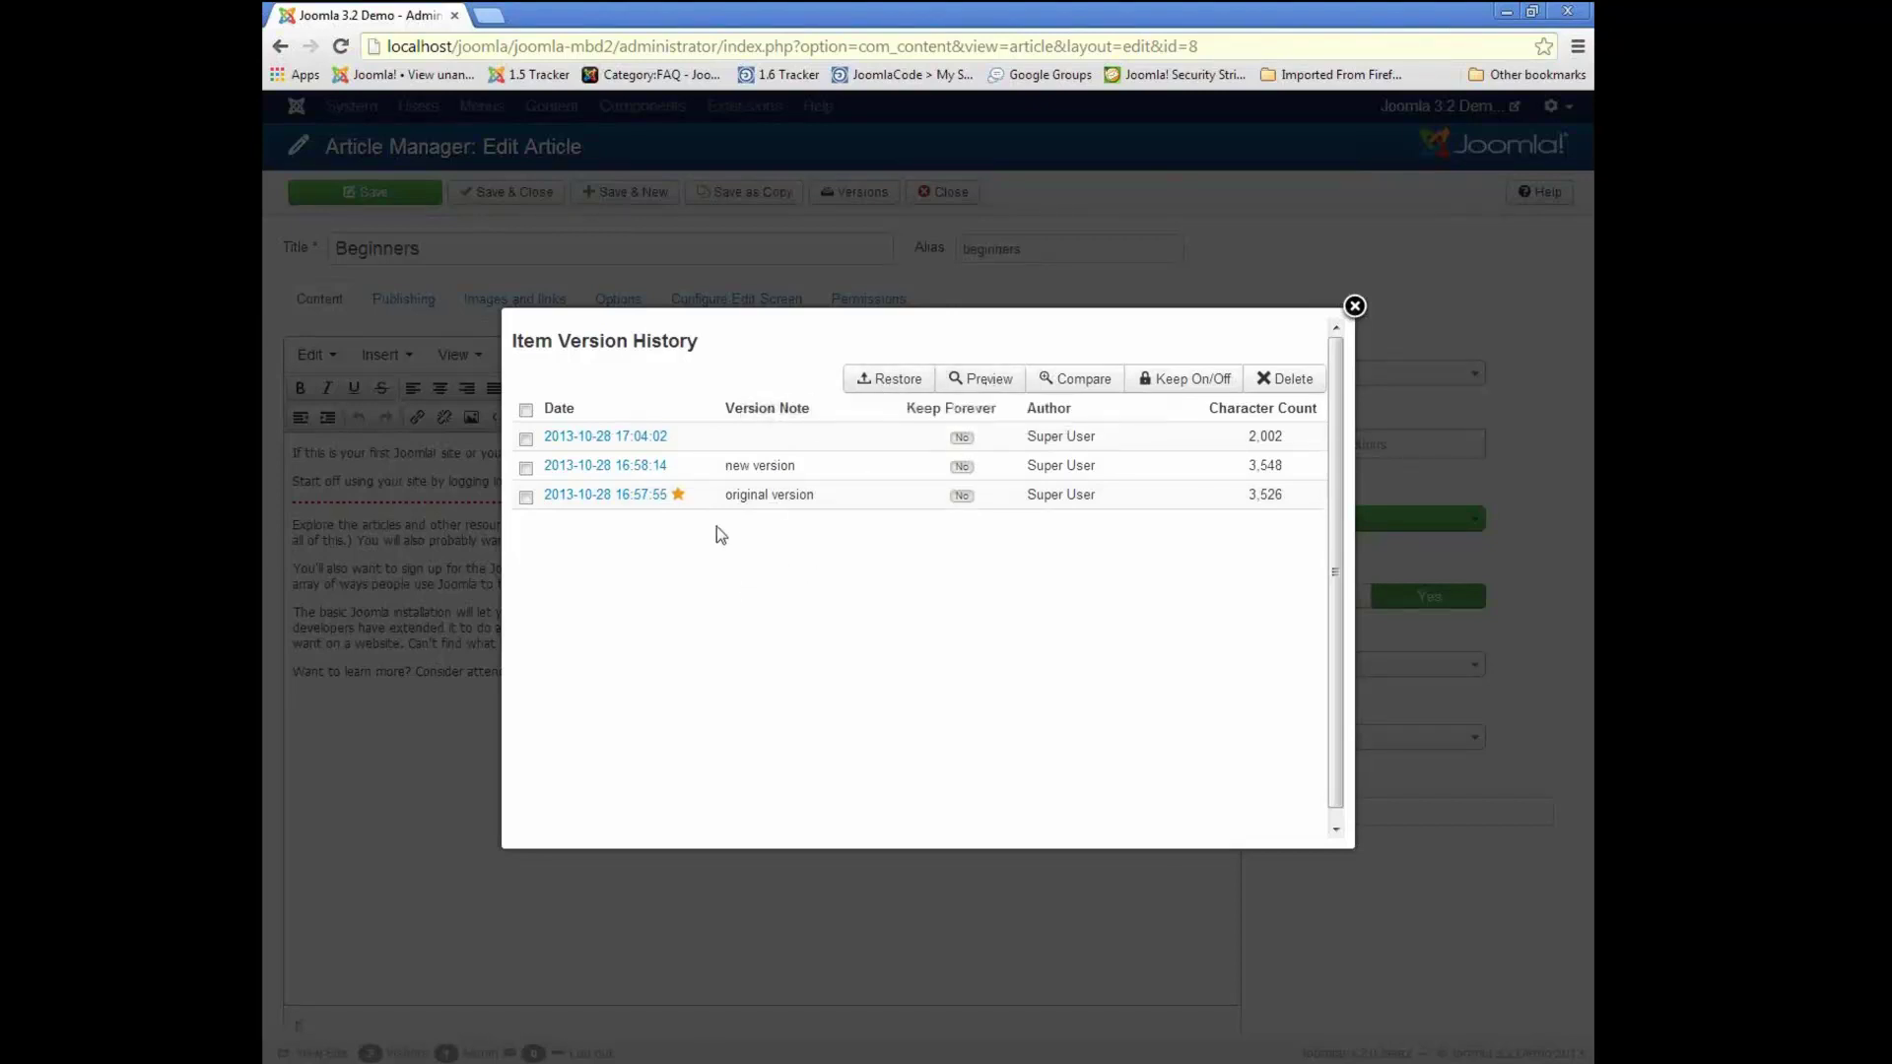
pyautogui.click(627, 467)
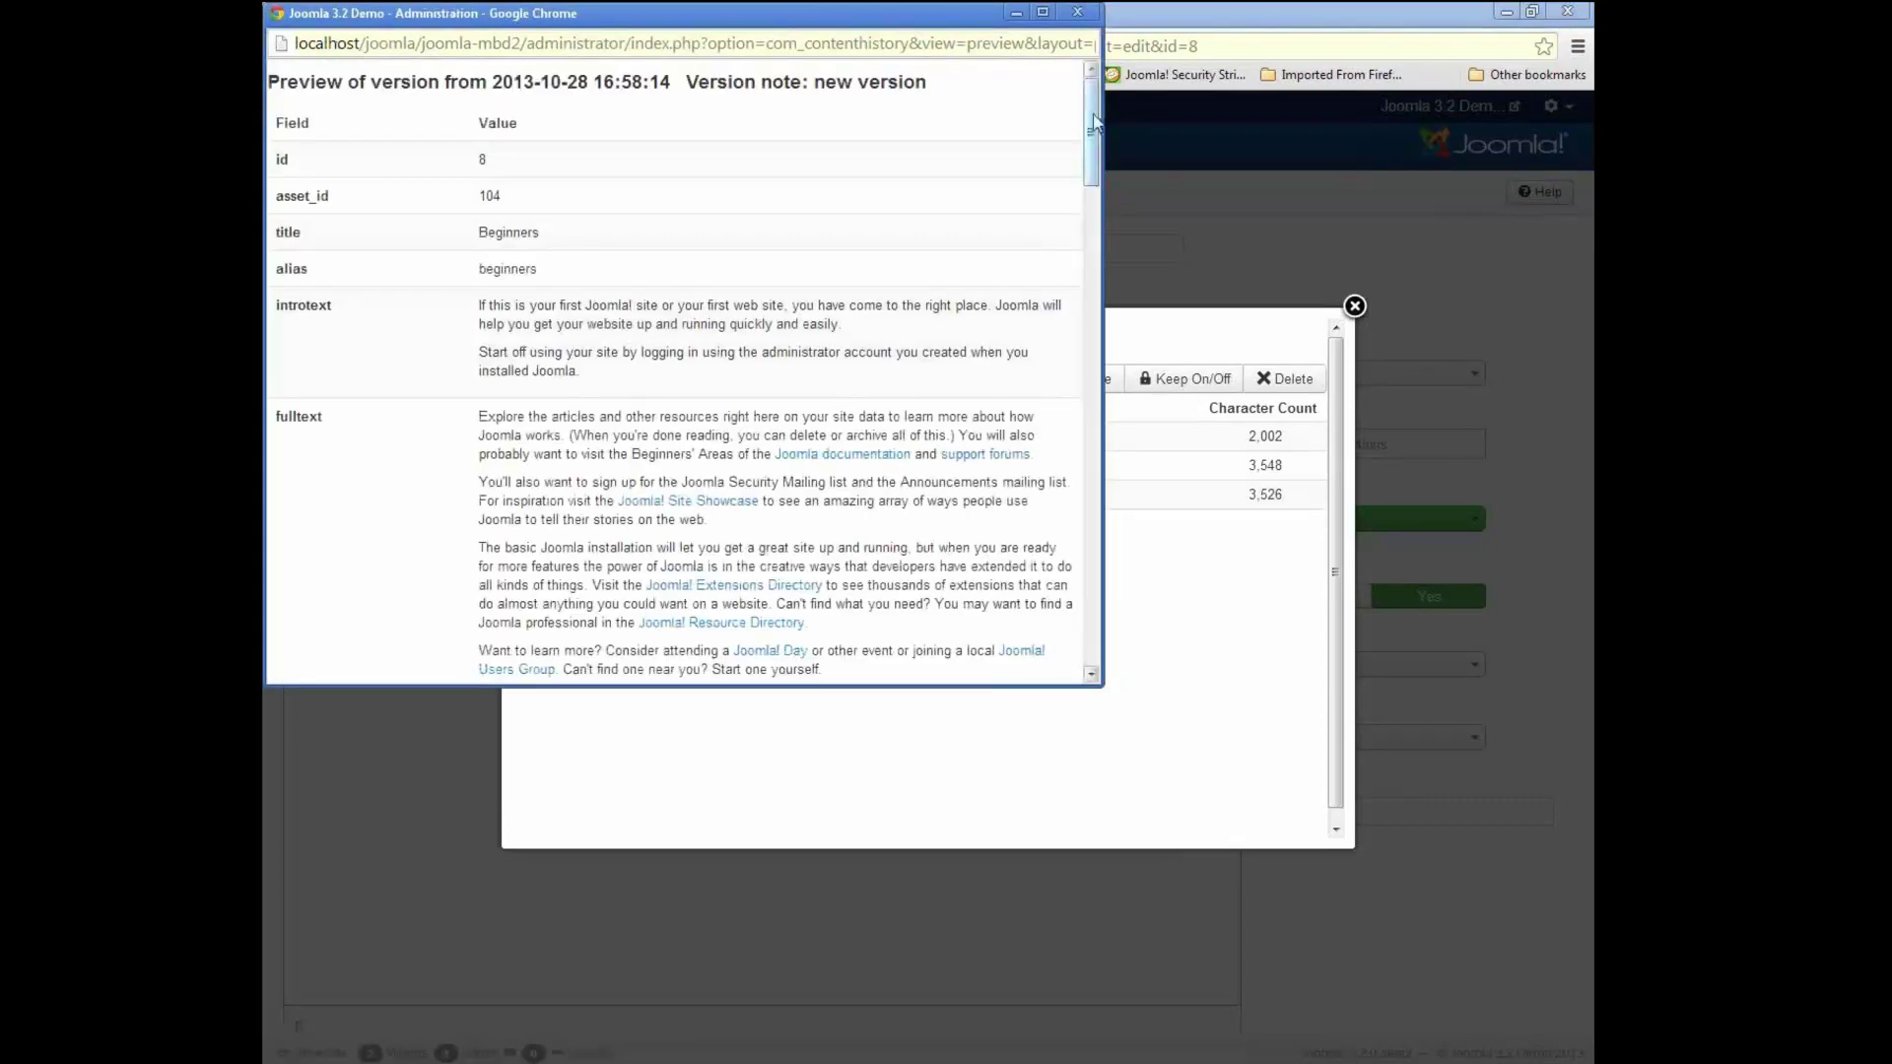
pyautogui.moveTo(1091, 131)
pyautogui.mouseDown()
pyautogui.moveTo(1064, 346)
pyautogui.moveTo(1090, 118)
pyautogui.mouseUp()
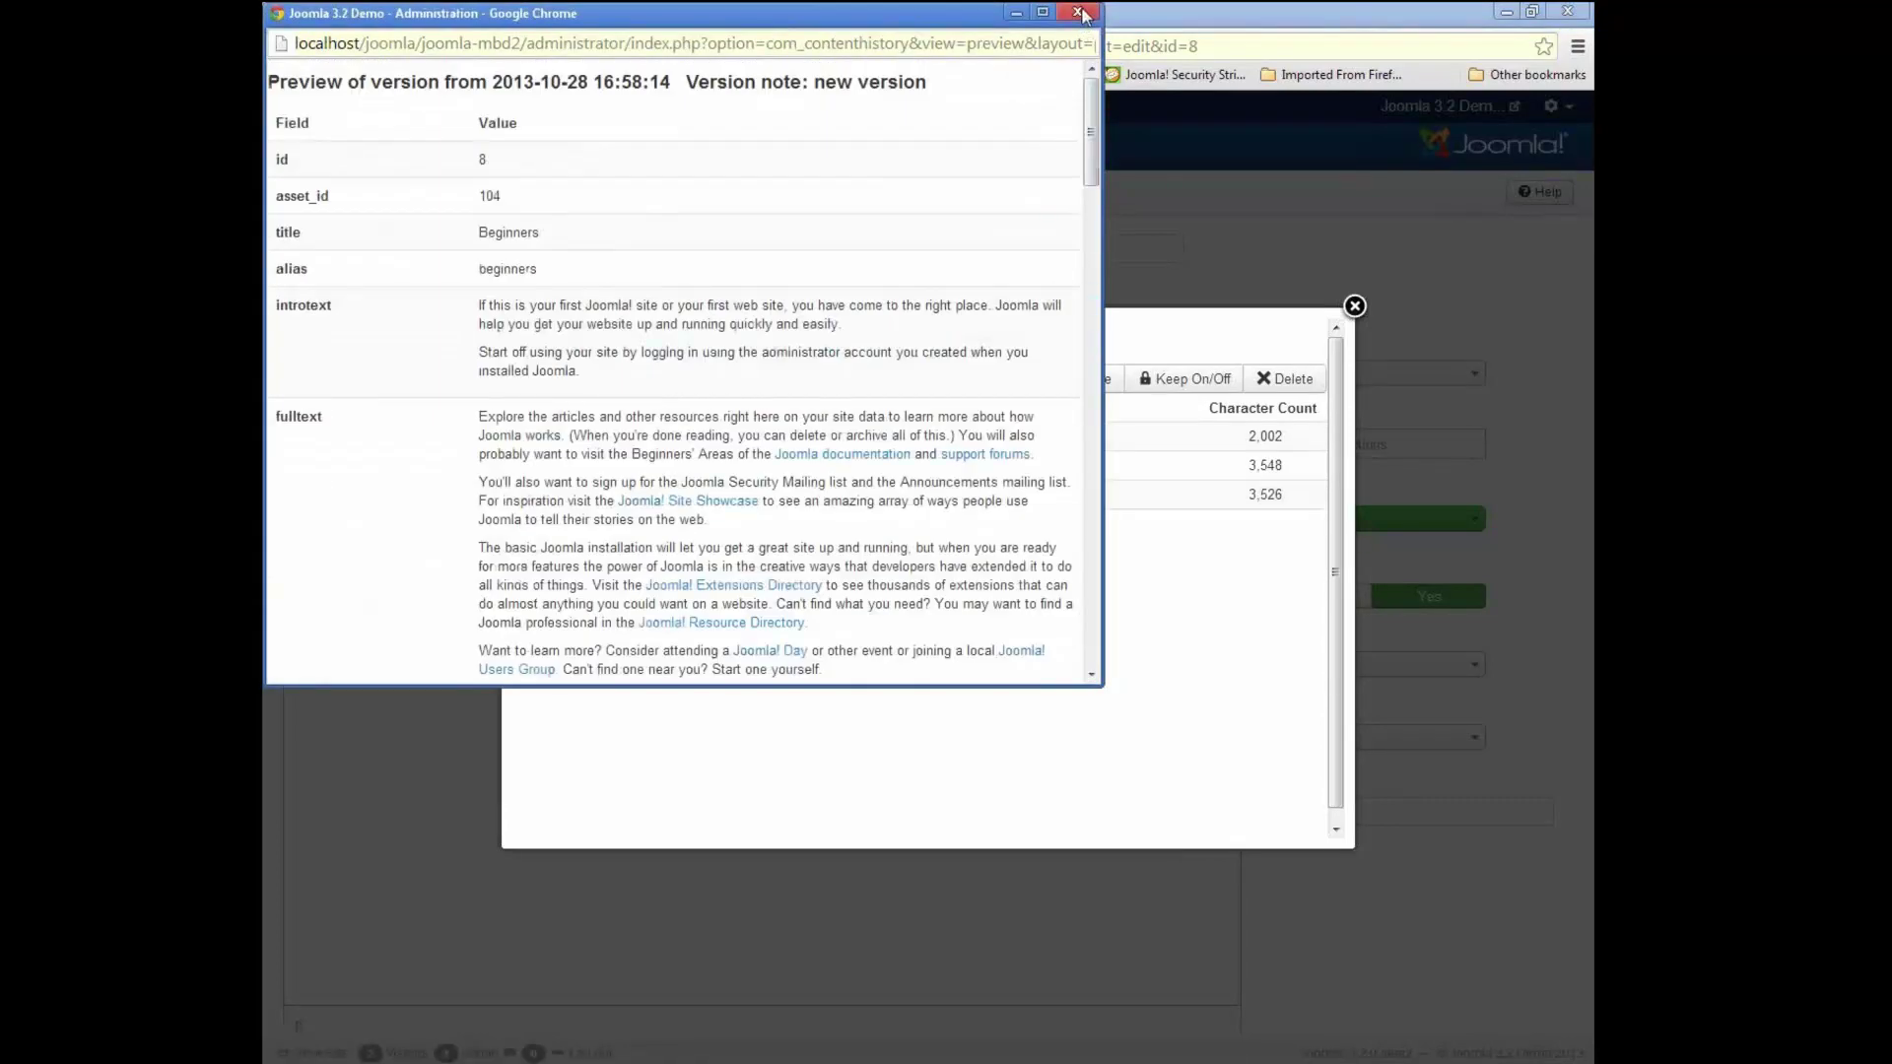
pyautogui.click(1080, 13)
# - Preview the ticked 16:58:14 version, then tick the original version as well
pyautogui.click(526, 469)
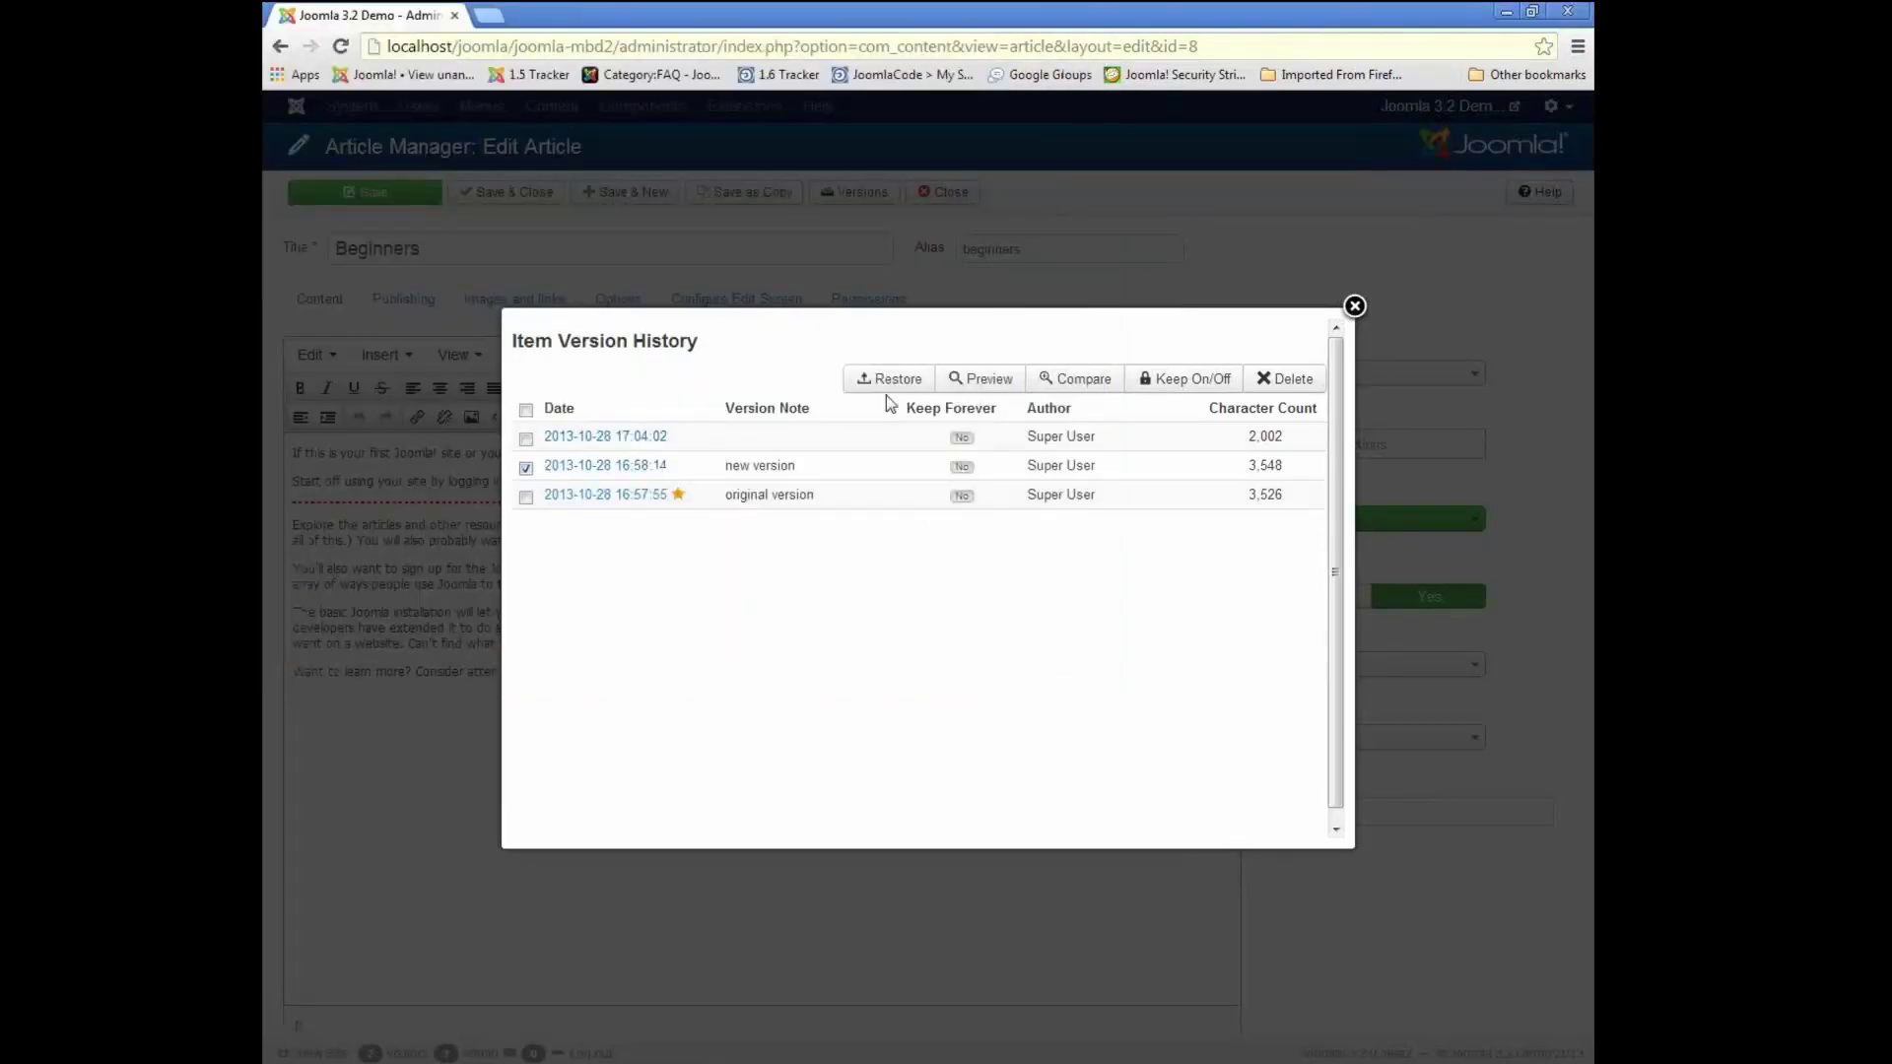
pyautogui.click(958, 384)
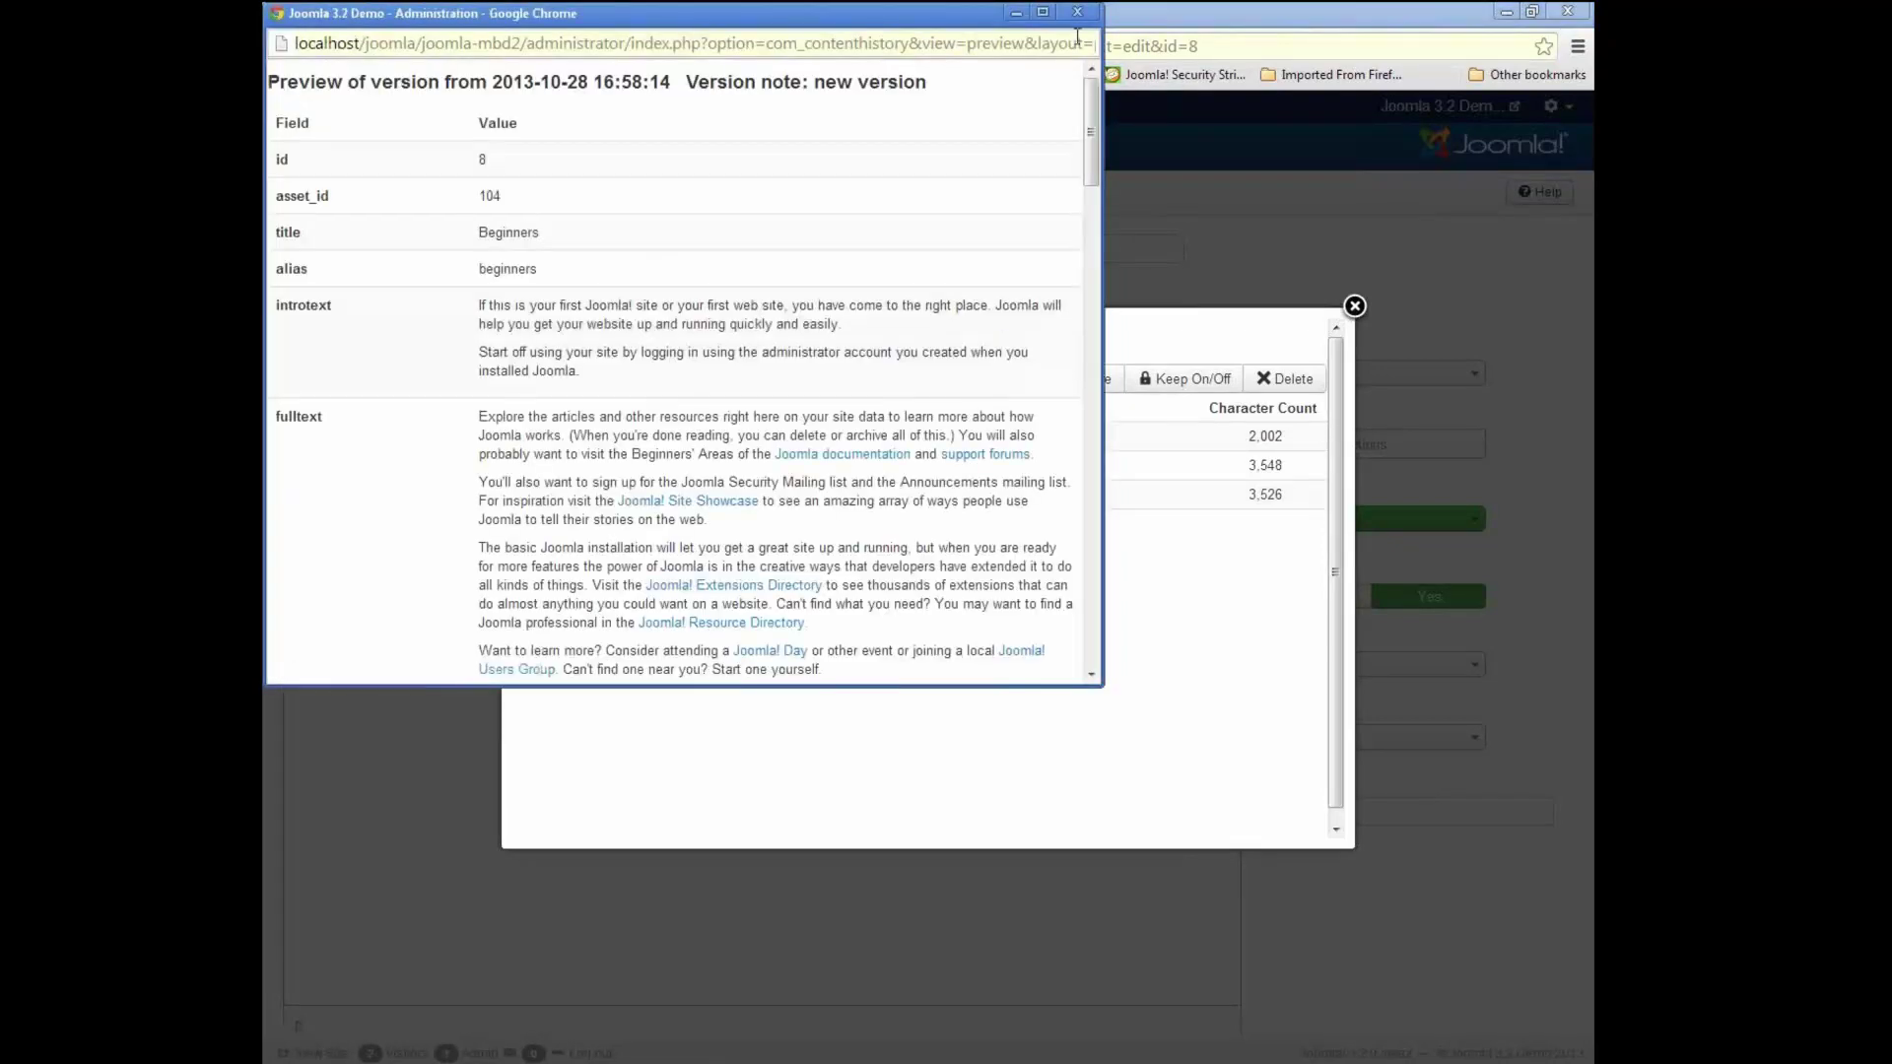
pyautogui.click(1080, 12)
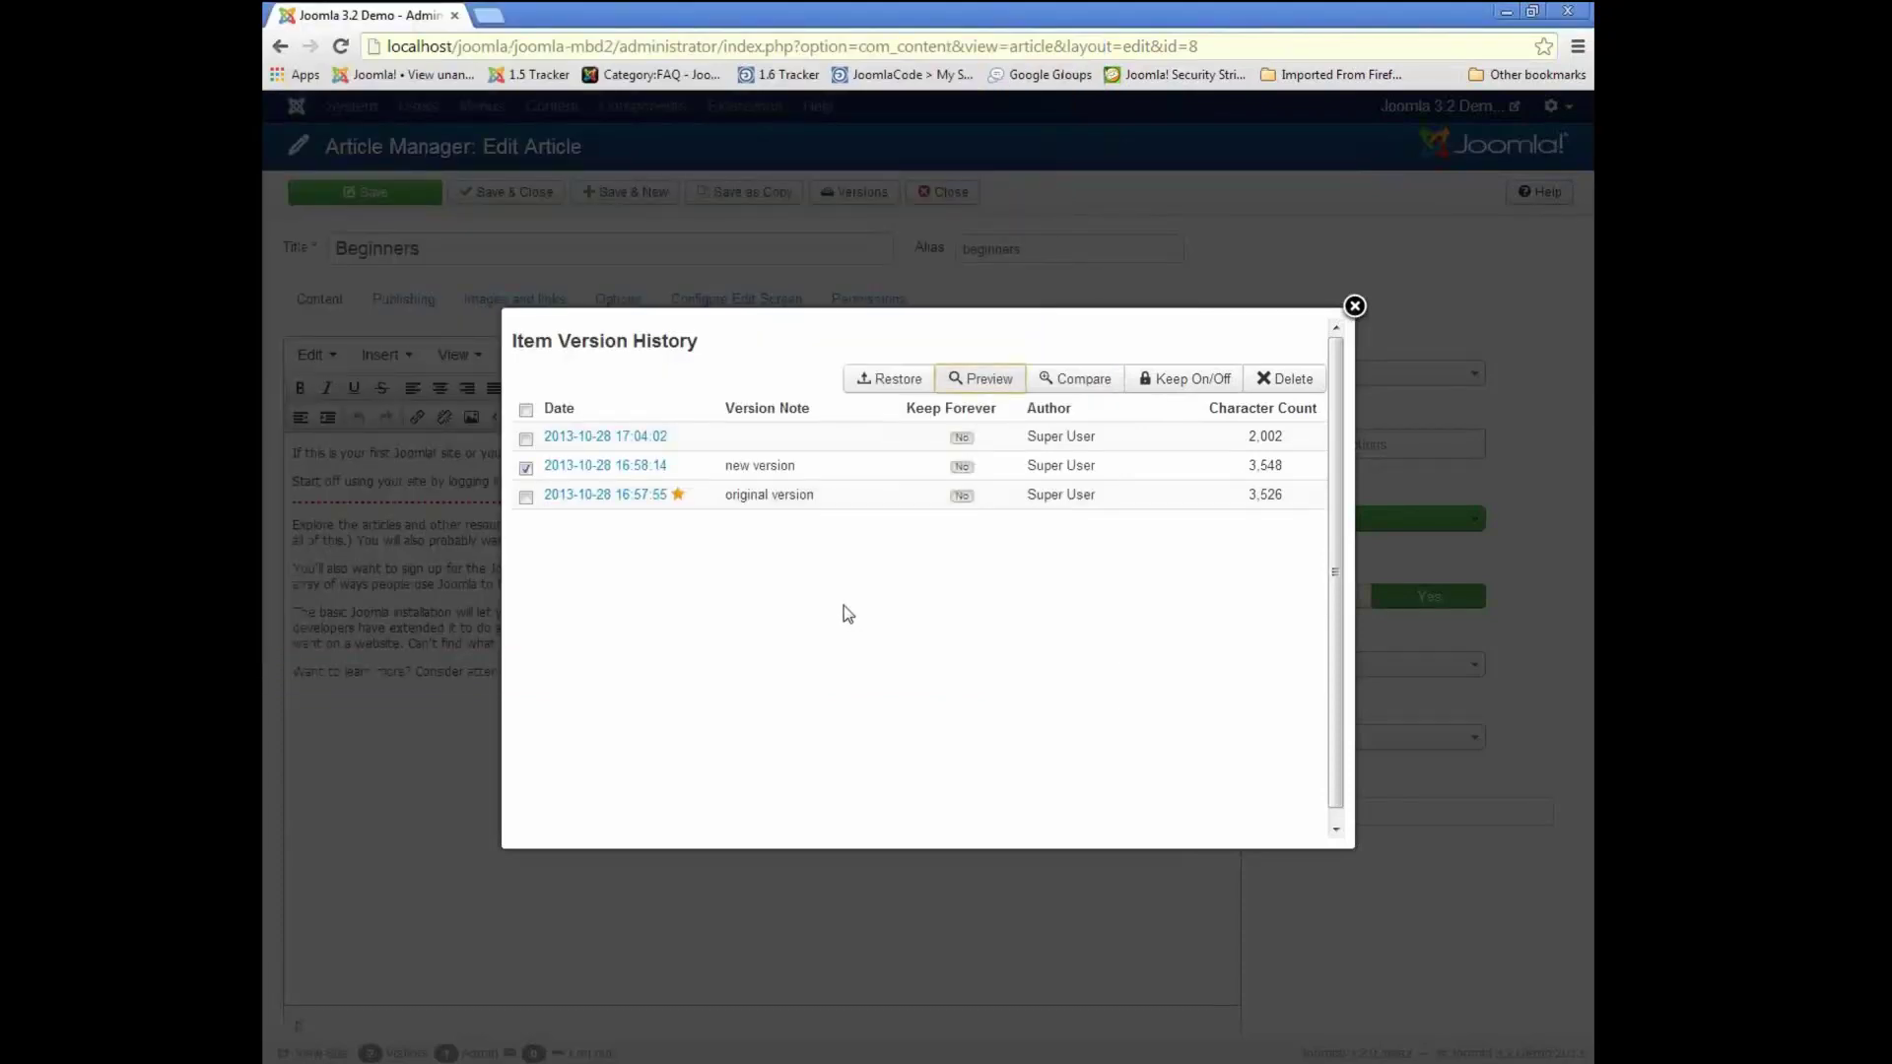
pyautogui.click(526, 498)
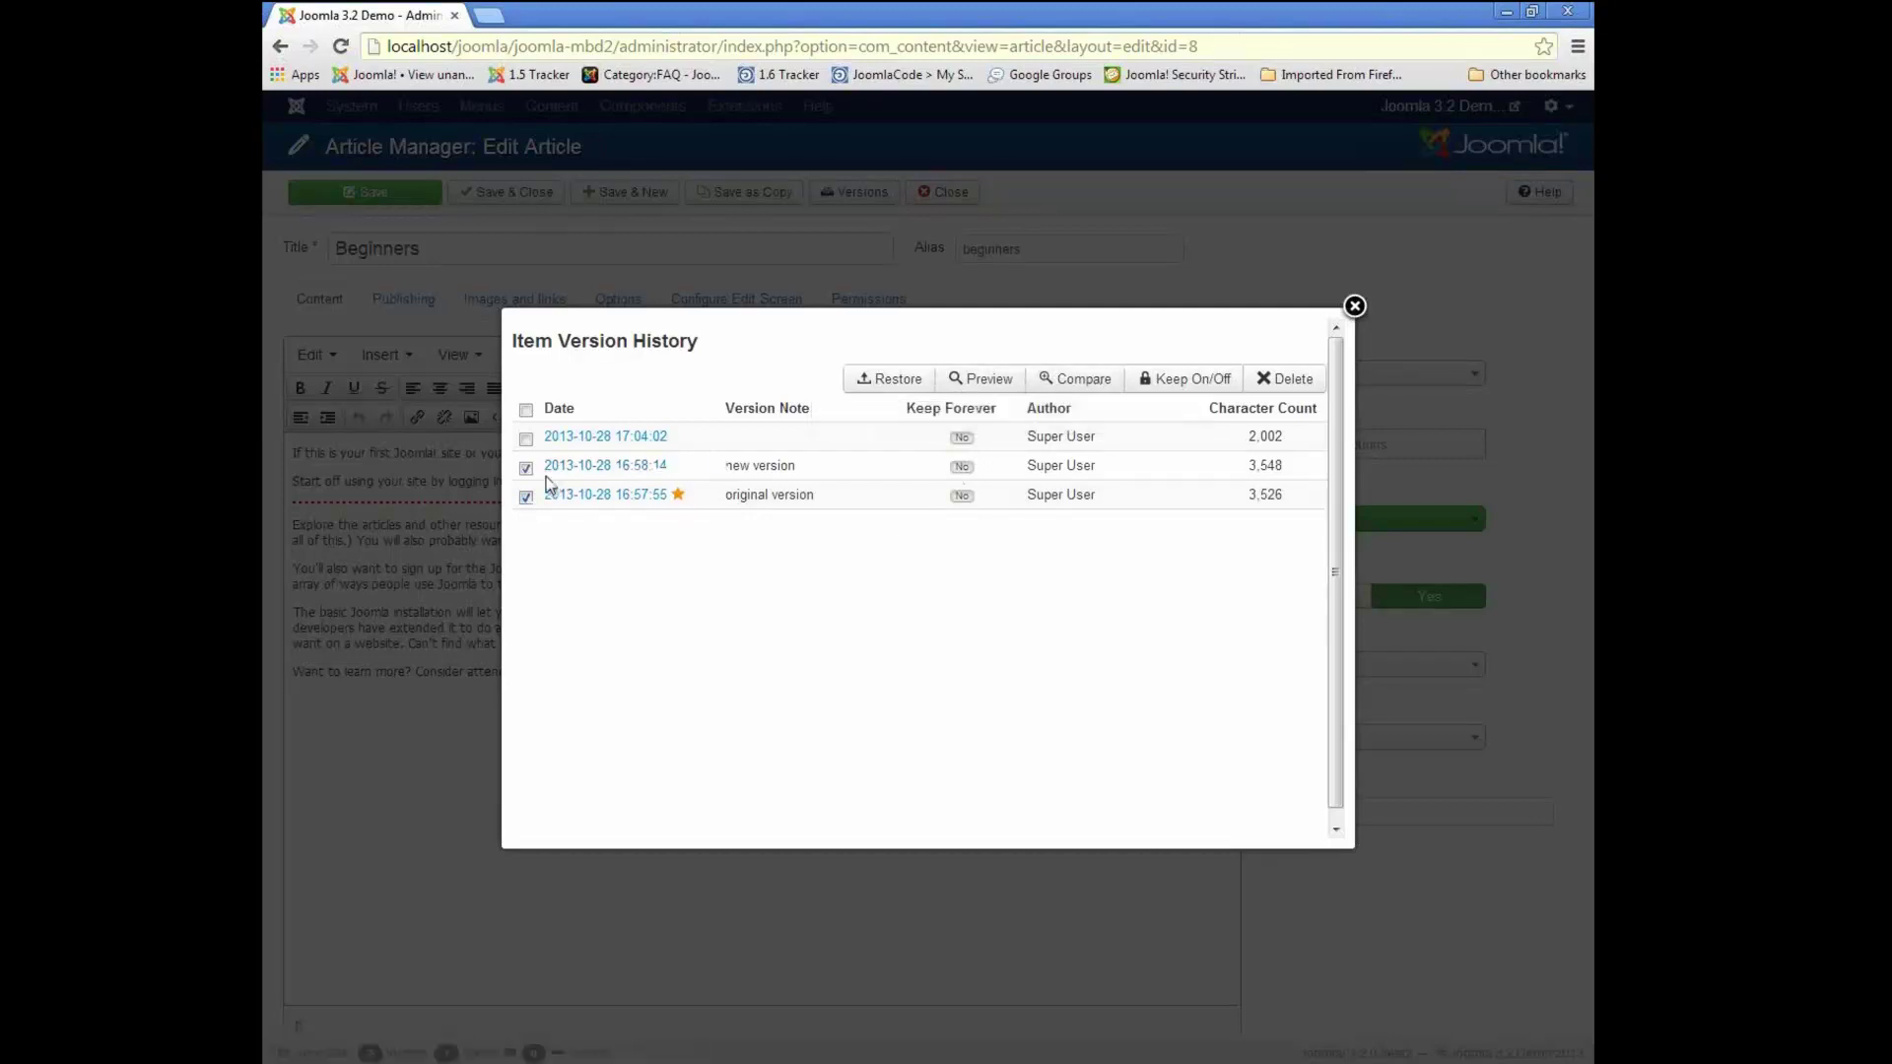
# - Compare the original and 16:58:14 versions, toggling Changed Values to spot the added 'New stuff.' paragraph
pyautogui.click(1081, 382)
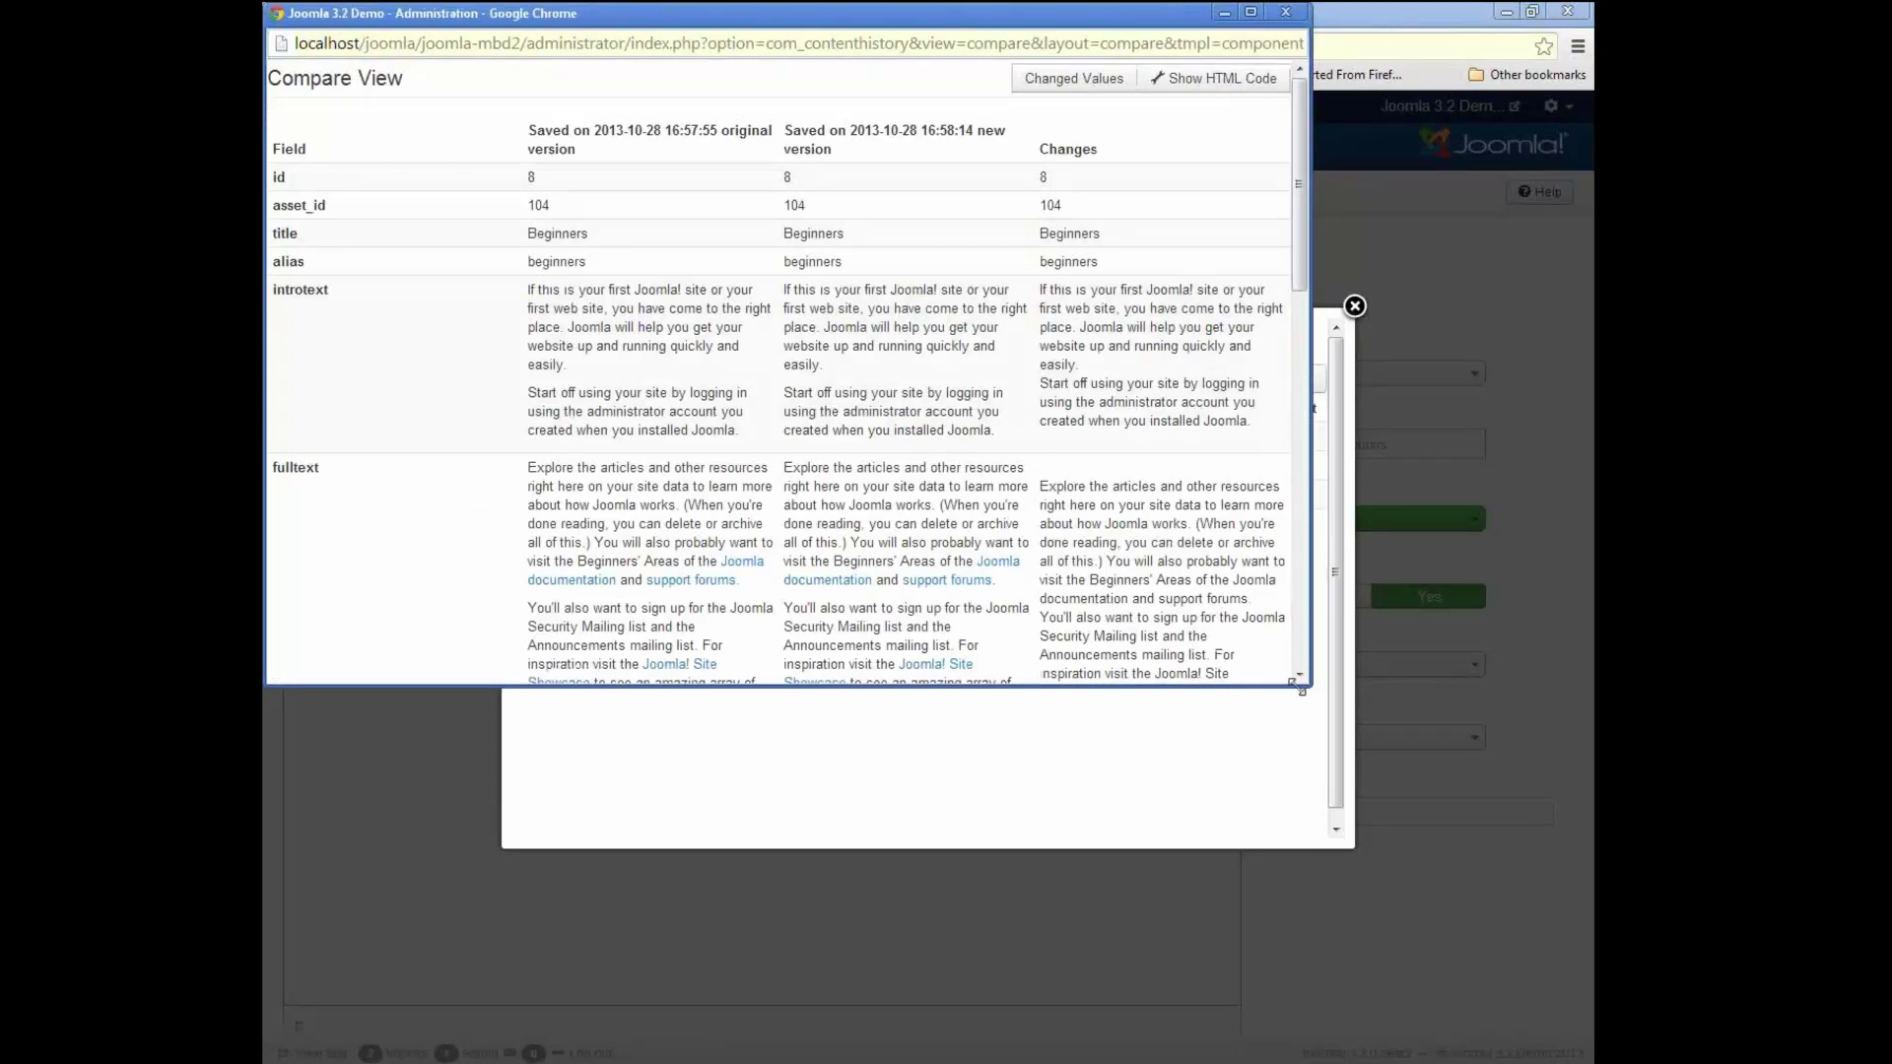
pyautogui.moveTo(1291, 682); pyautogui.dragTo(1348, 780)
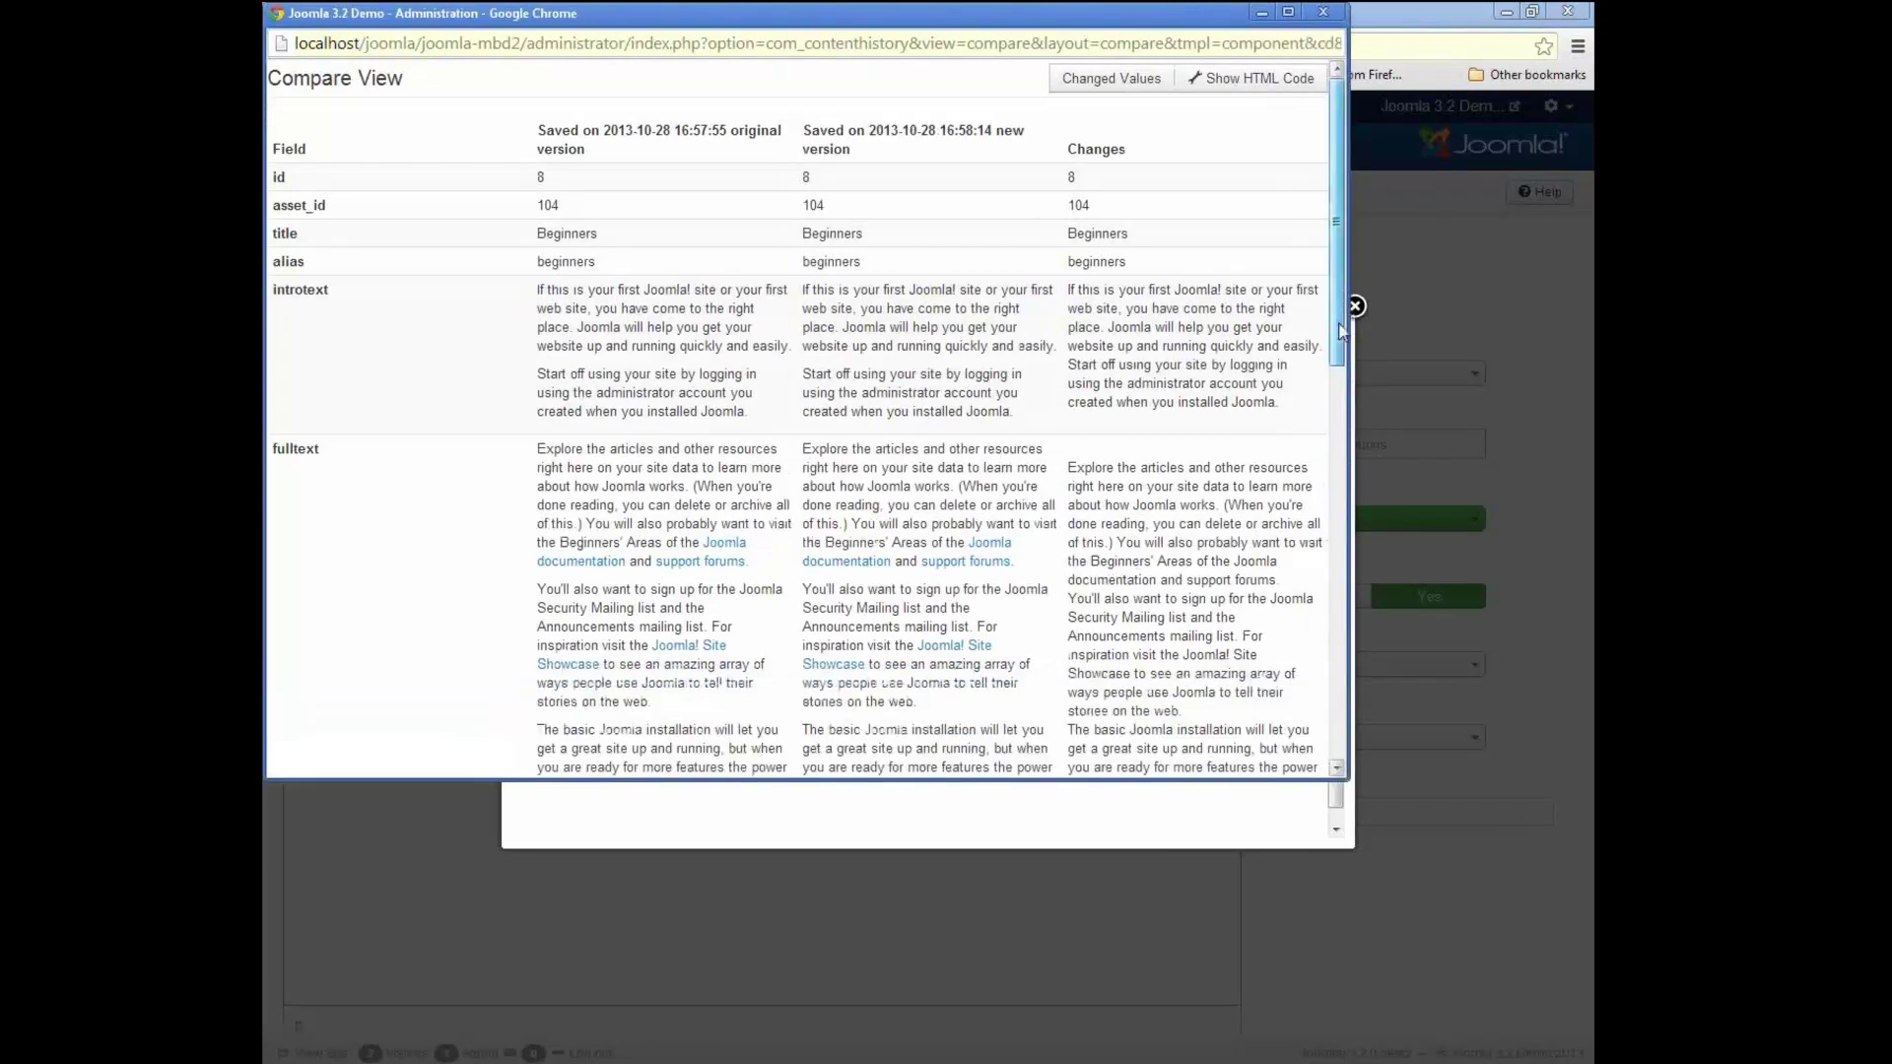
pyautogui.moveTo(1339, 331); pyautogui.dragTo(1321, 630)
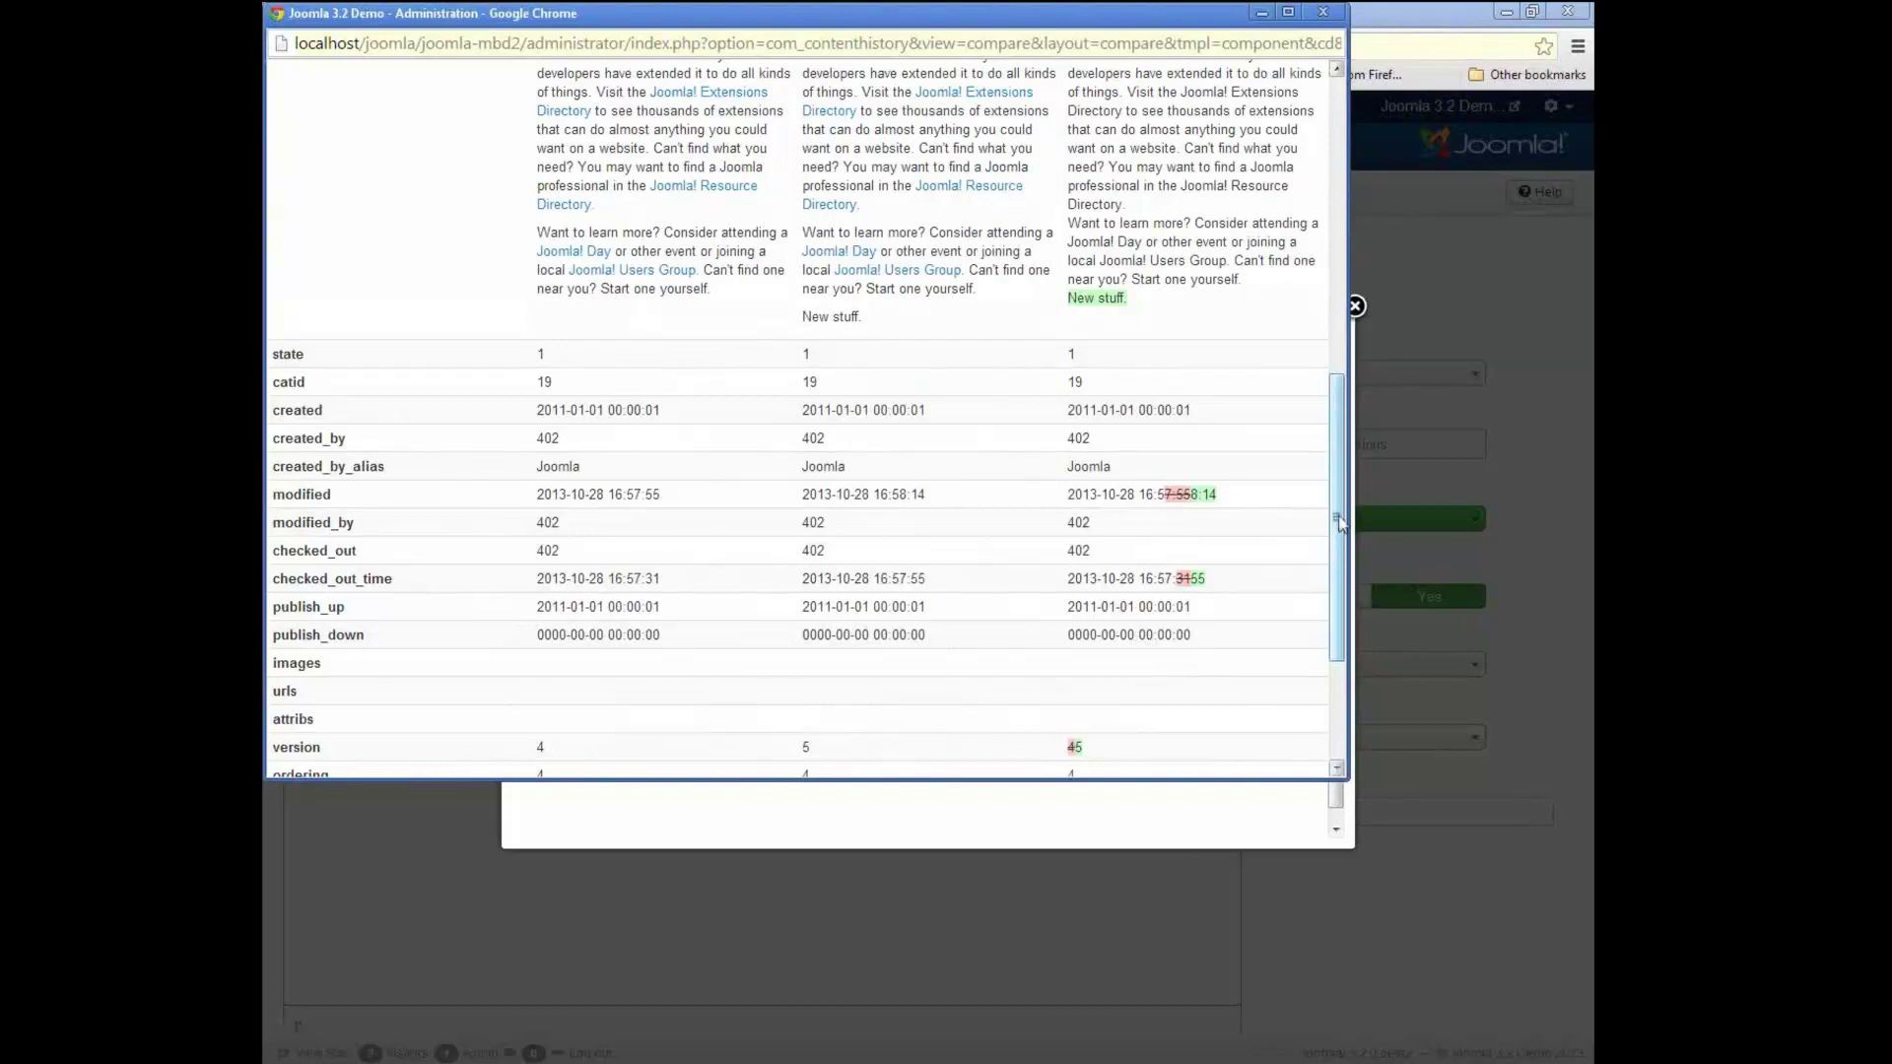
pyautogui.moveTo(1339, 523); pyautogui.dragTo(1337, 221)
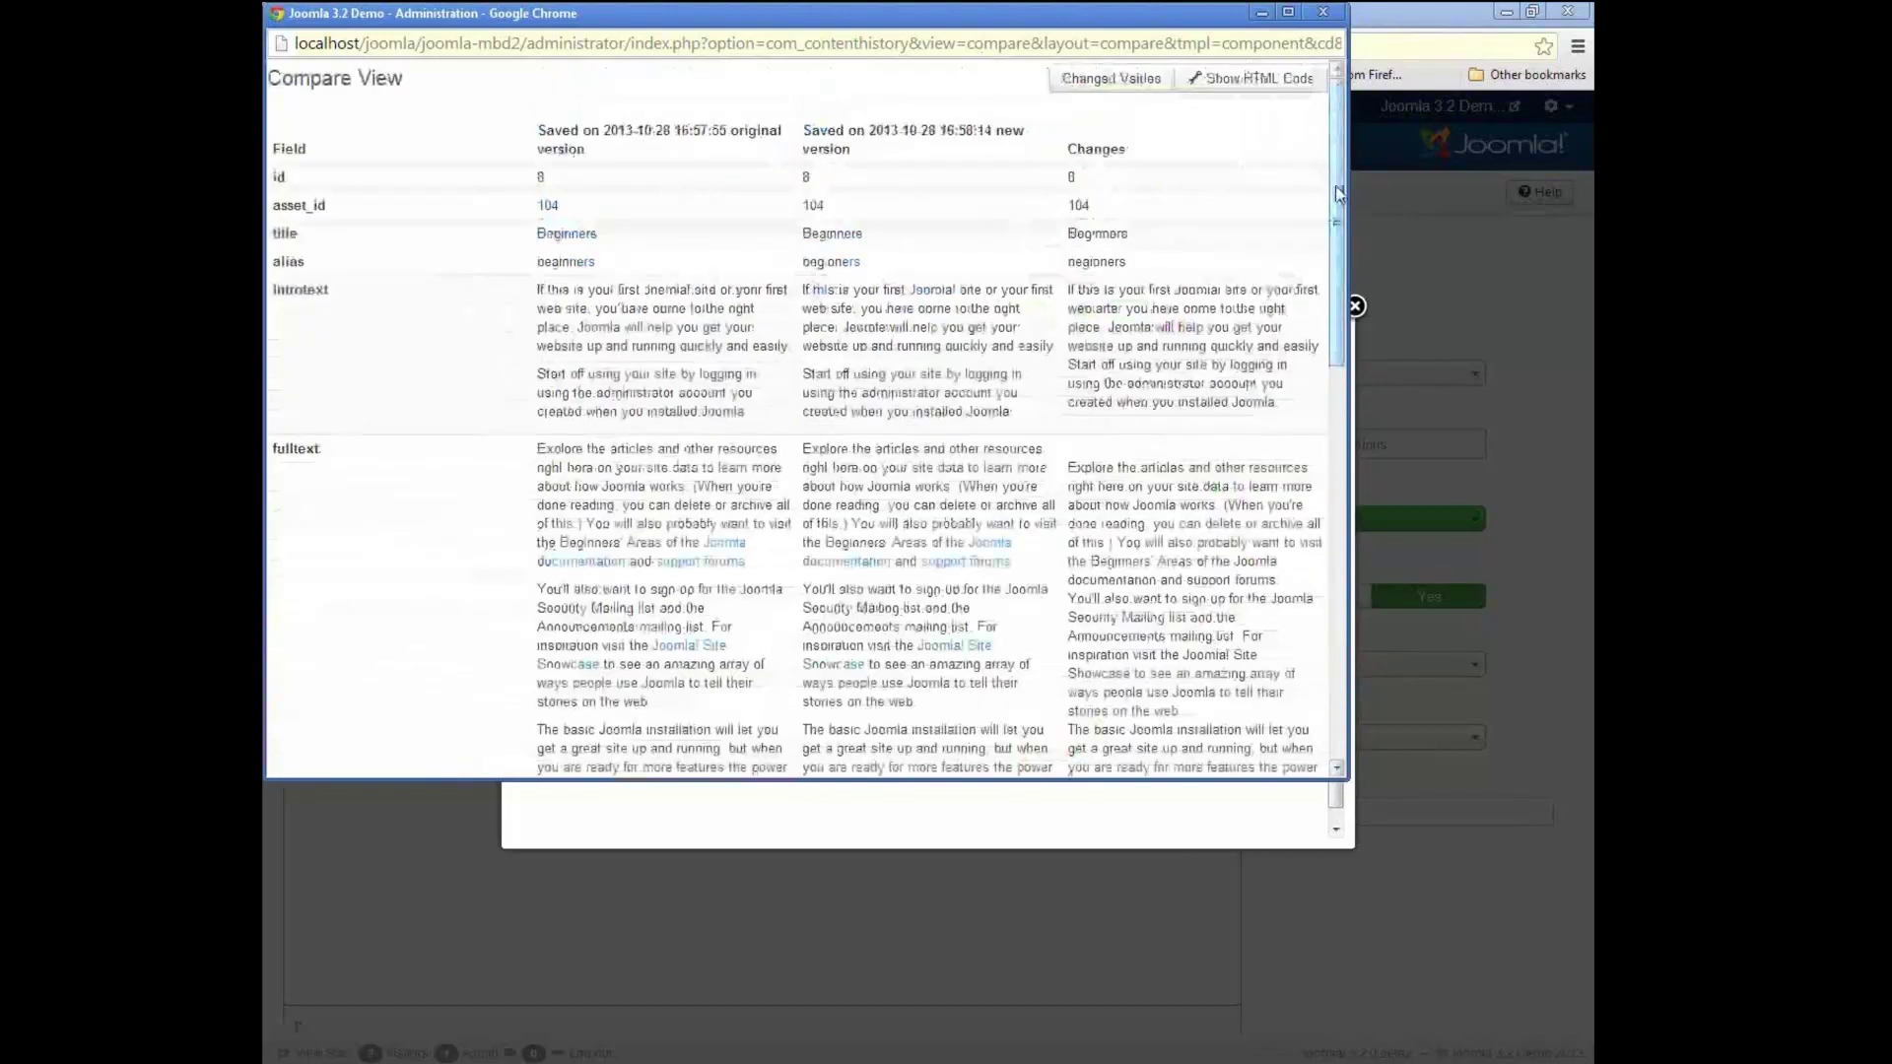
pyautogui.click(1097, 90)
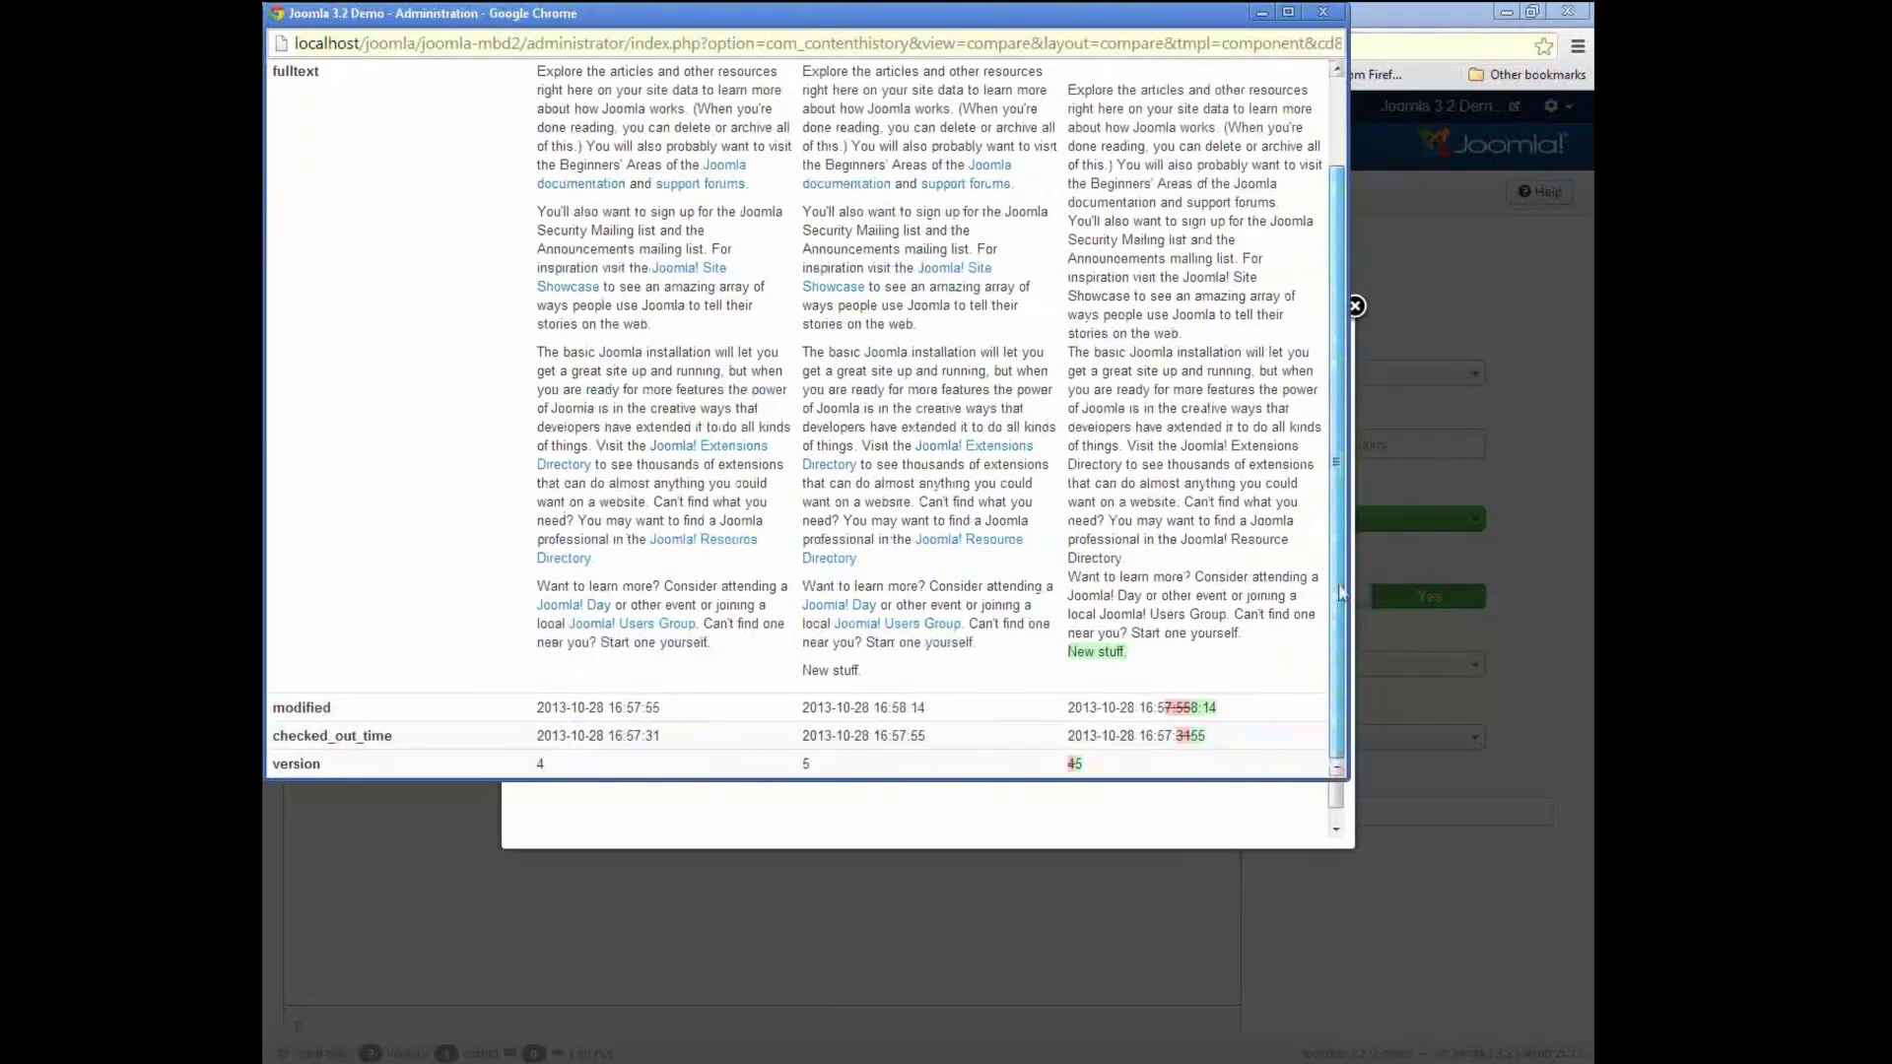
pyautogui.scroll(2, 1340, 591)
pyautogui.click(1110, 78)
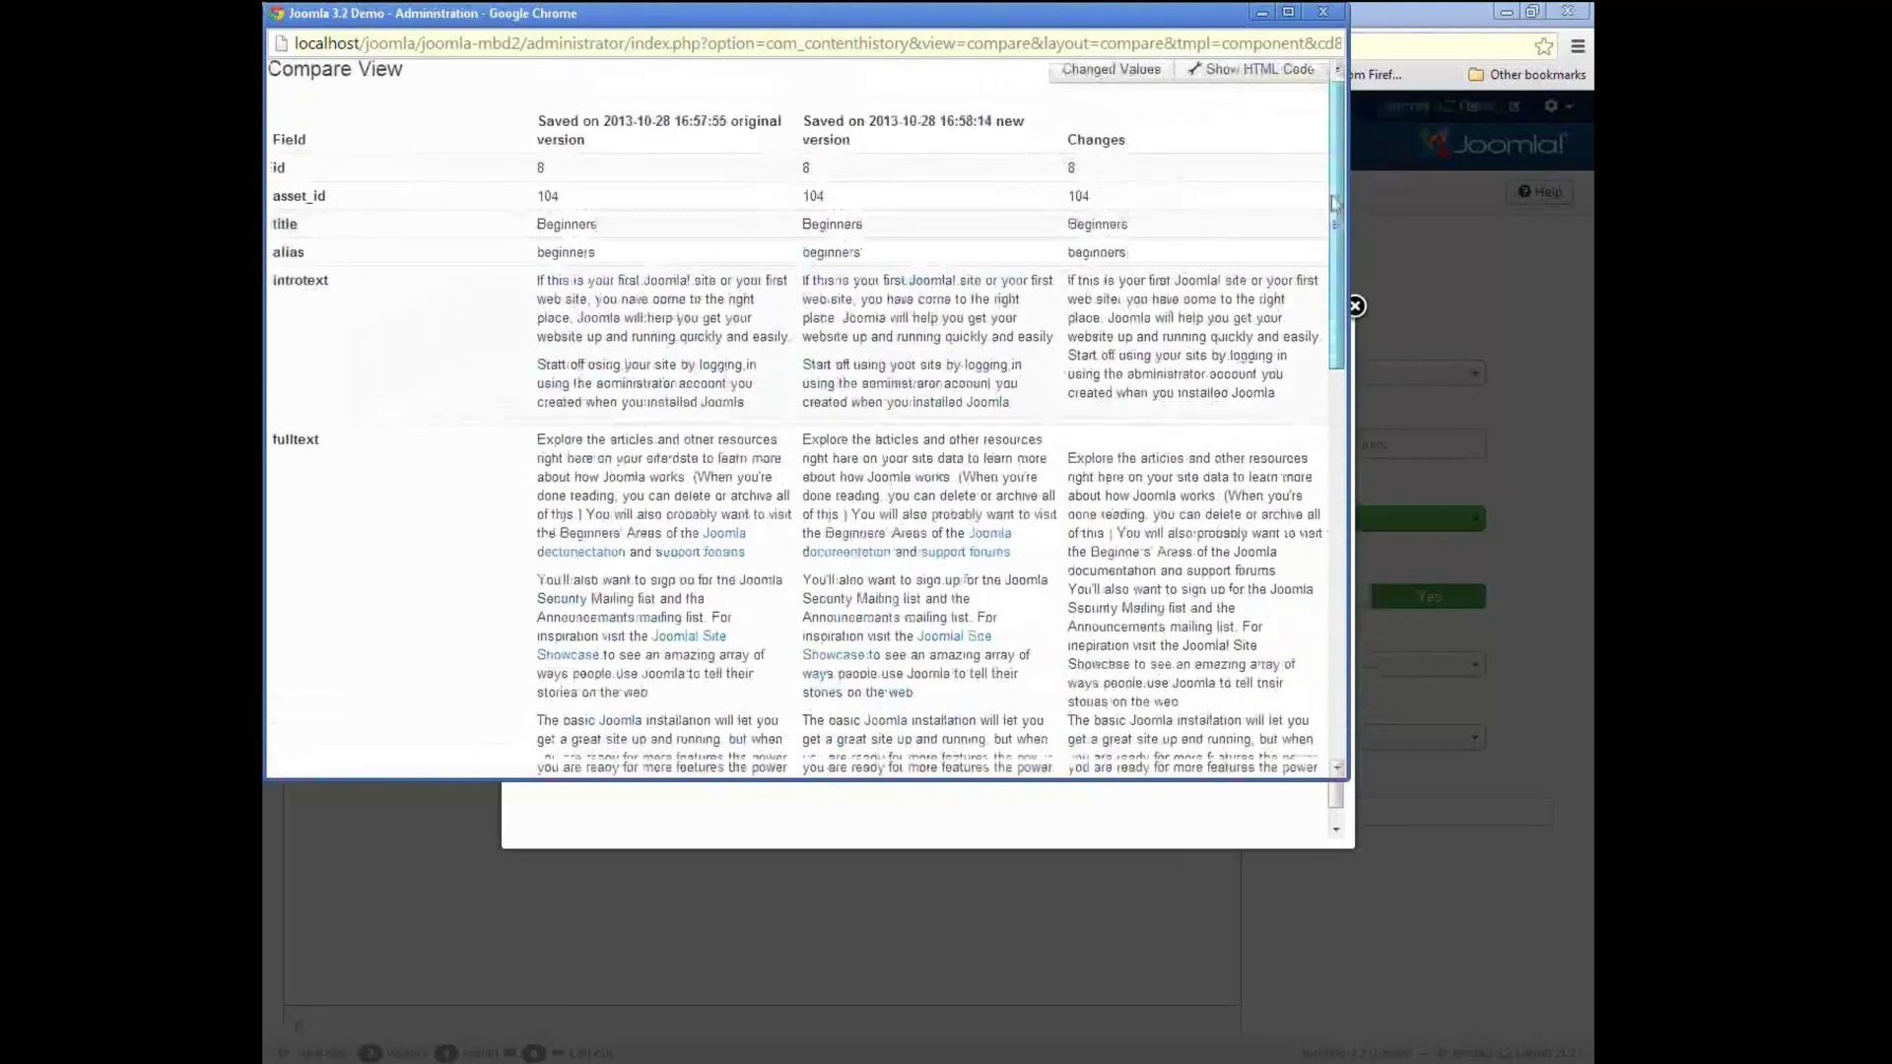
pyautogui.scroll(-10, 1335, 200)
pyautogui.scroll(10, 1335, 198)
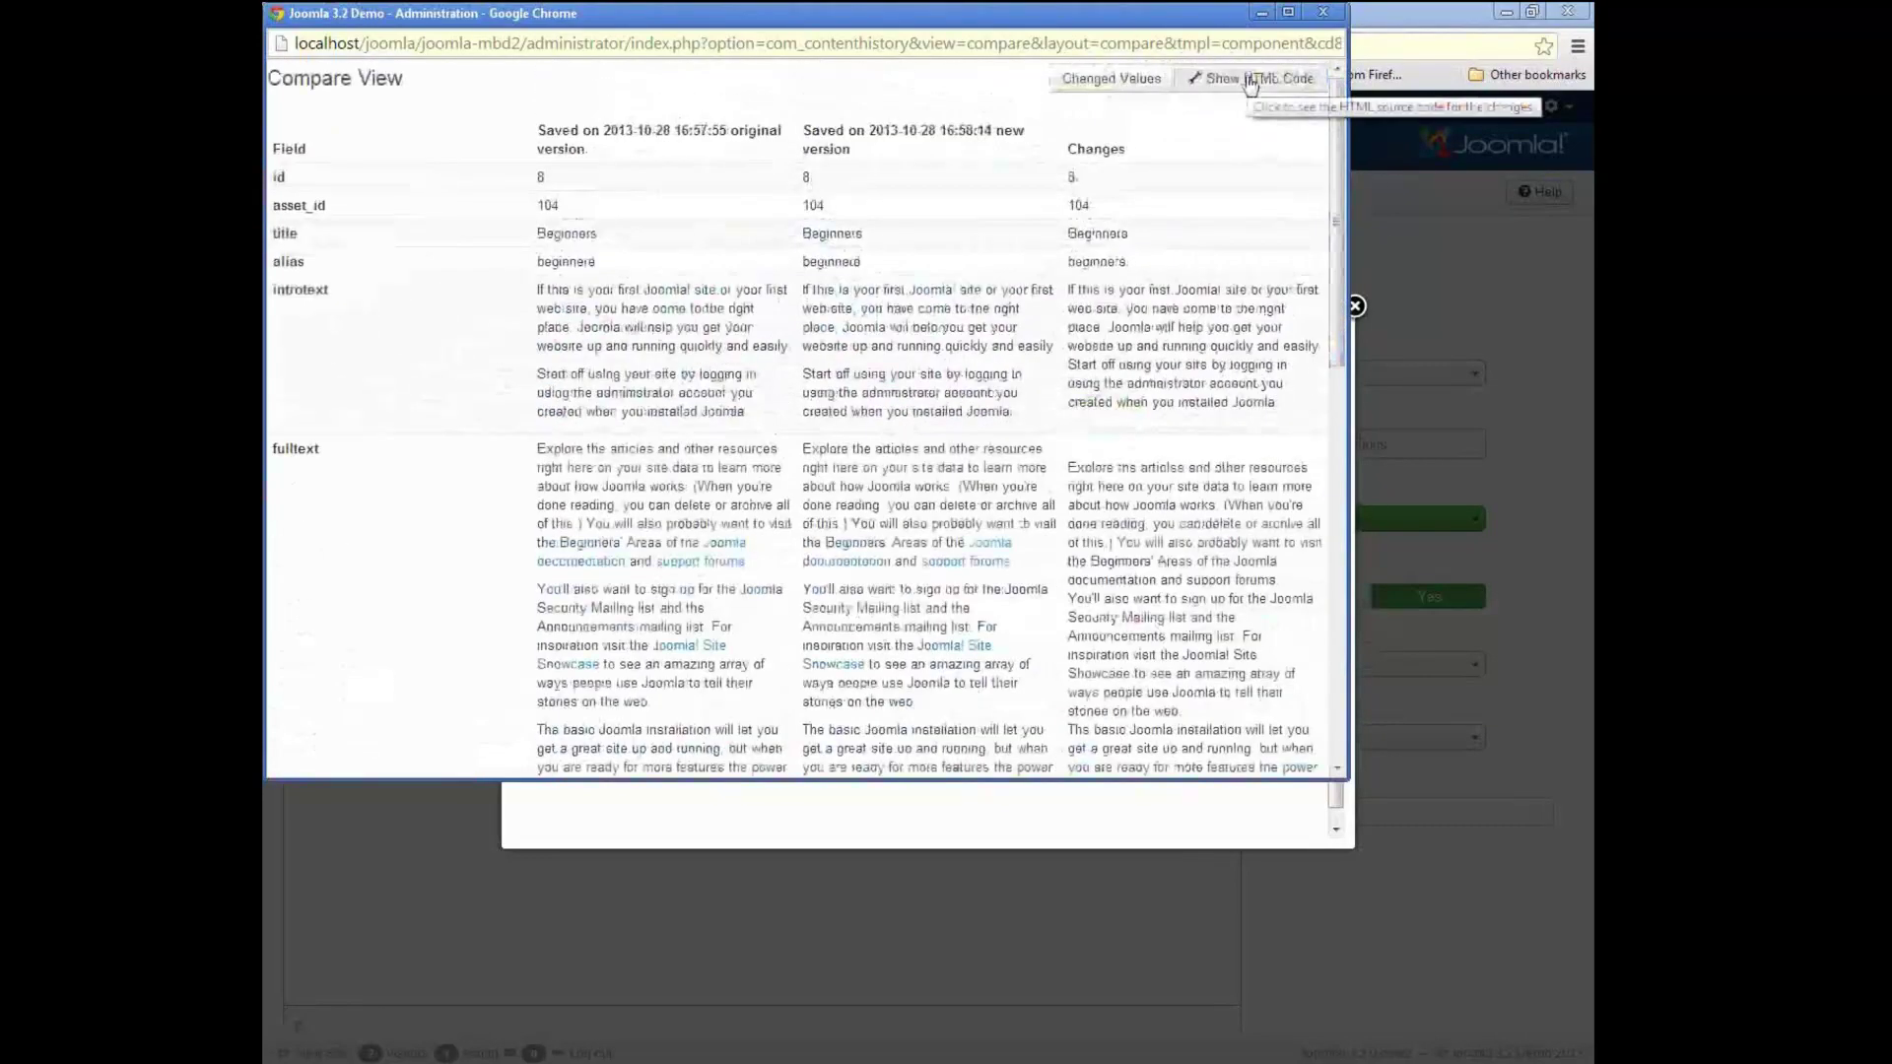
# - Switch the comparison to HTML code and back to text, then close it
pyautogui.click(1251, 79)
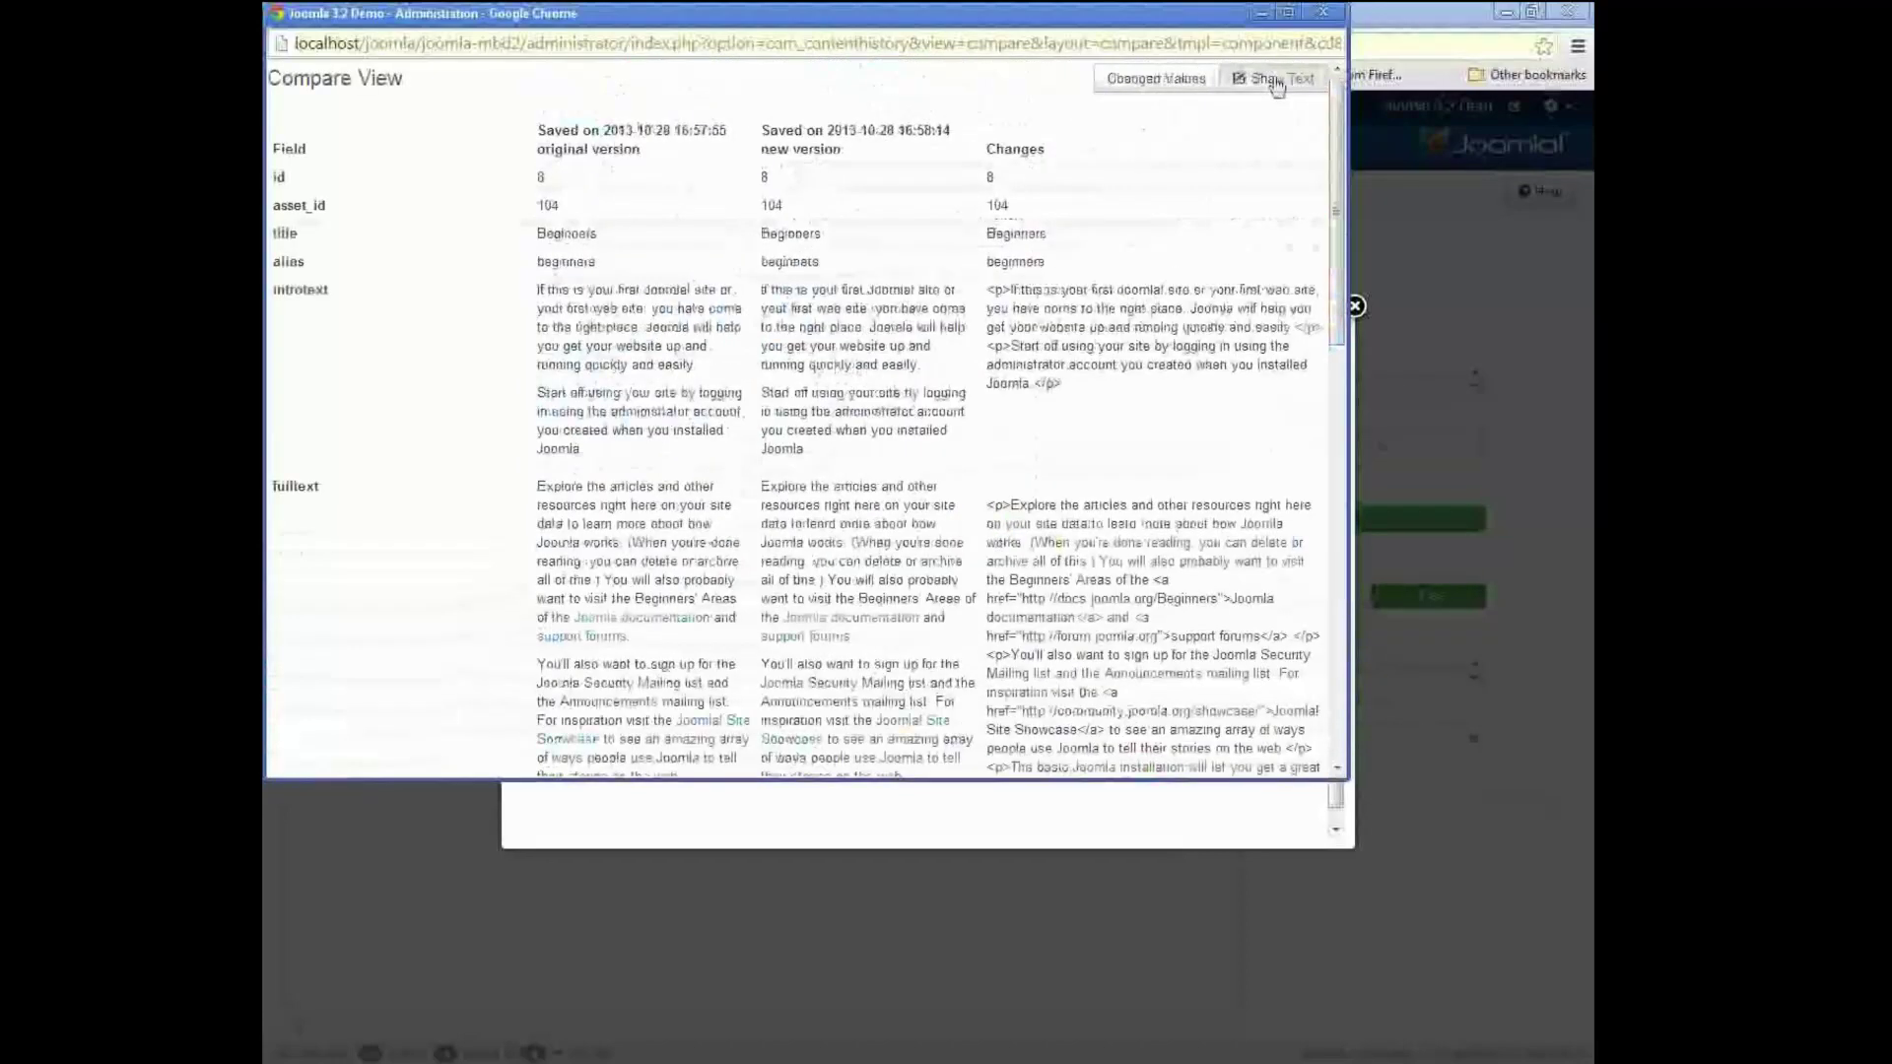
pyautogui.click(1277, 81)
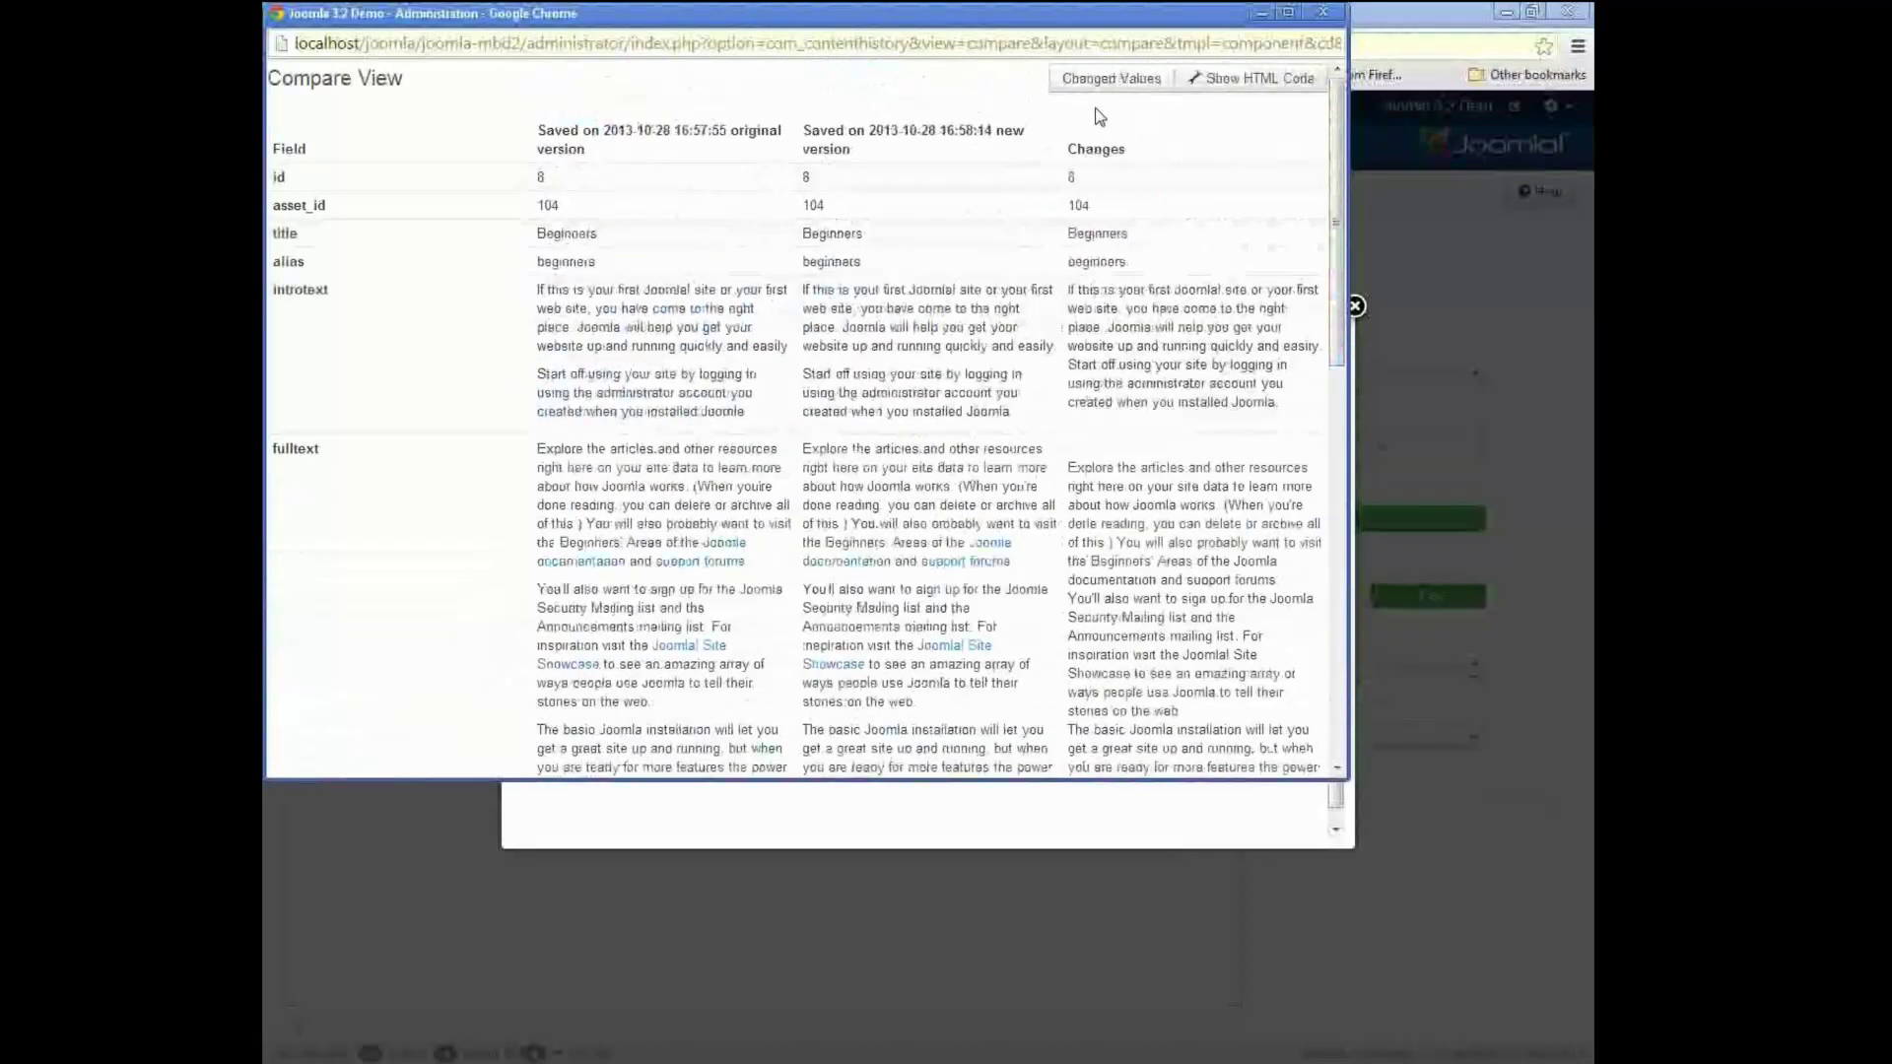
pyautogui.click(1324, 13)
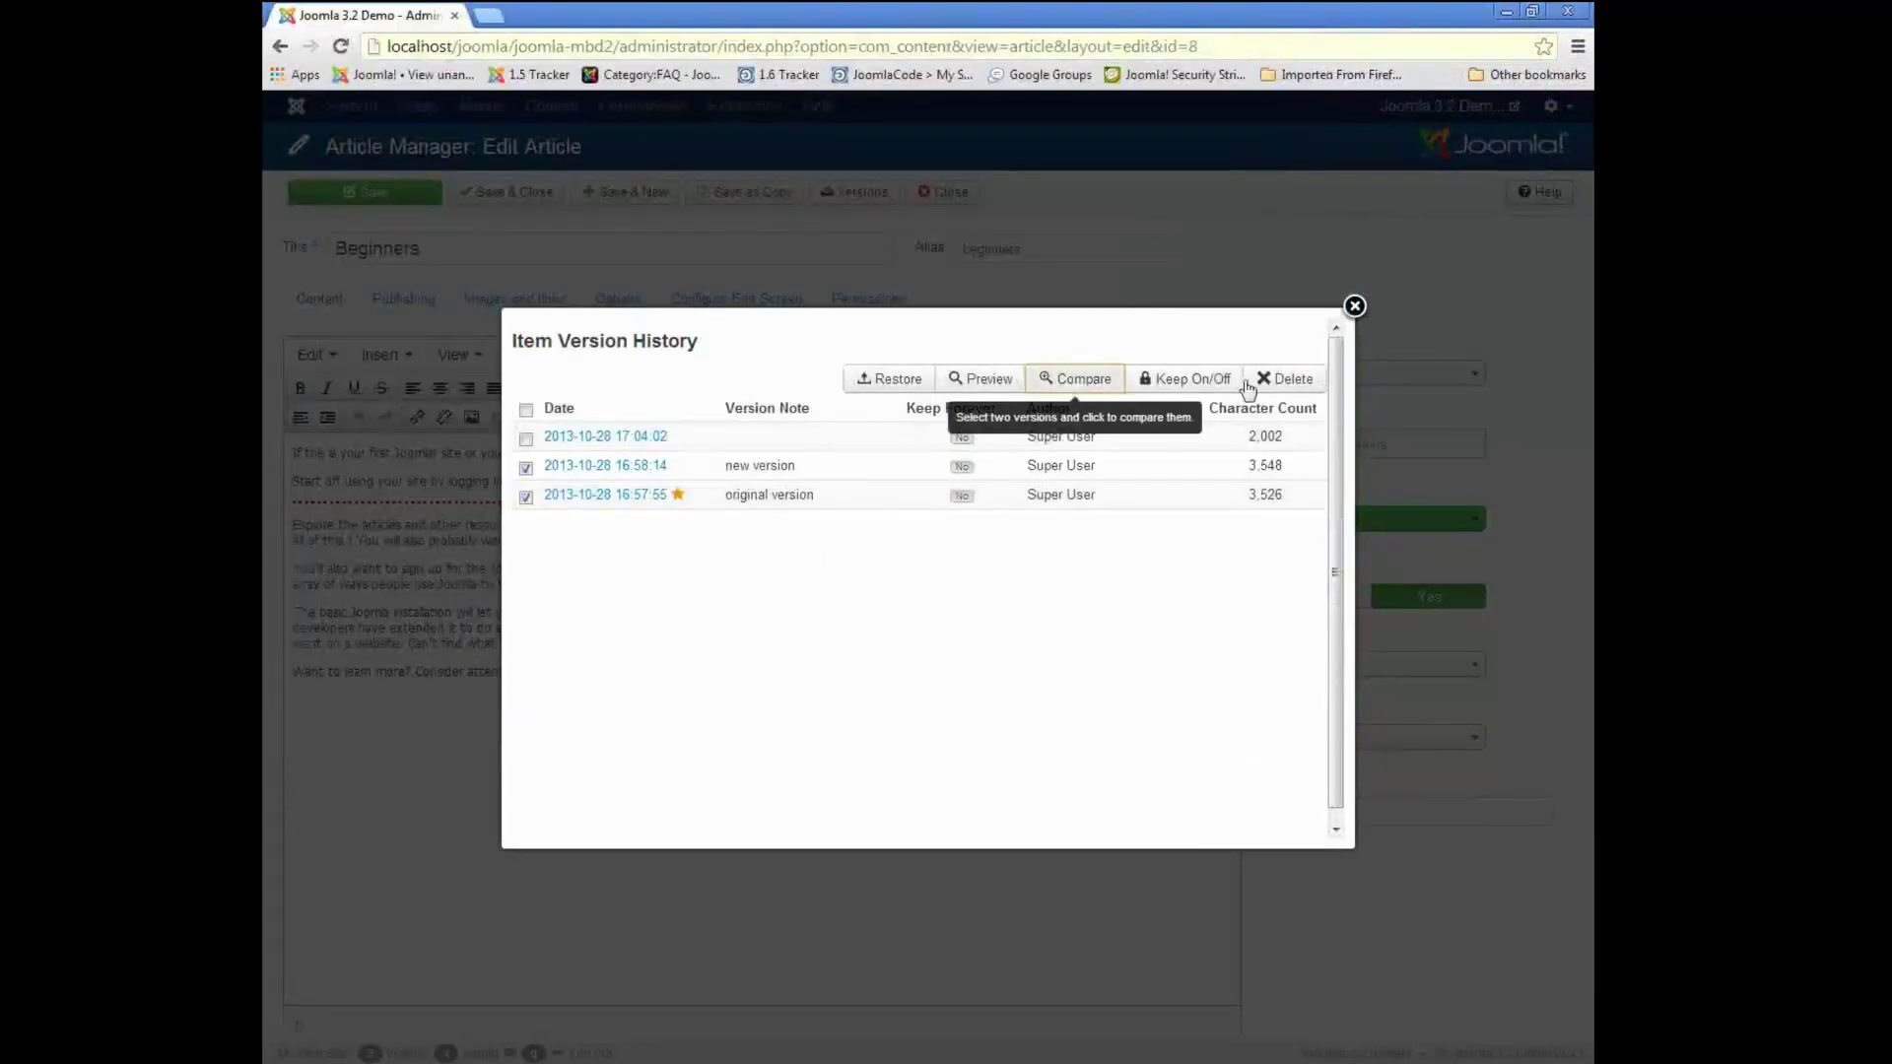
# - Delete the 17:04:02 version of the Beginners article
pyautogui.click(527, 467)
pyautogui.click(526, 497)
pyautogui.click(526, 438)
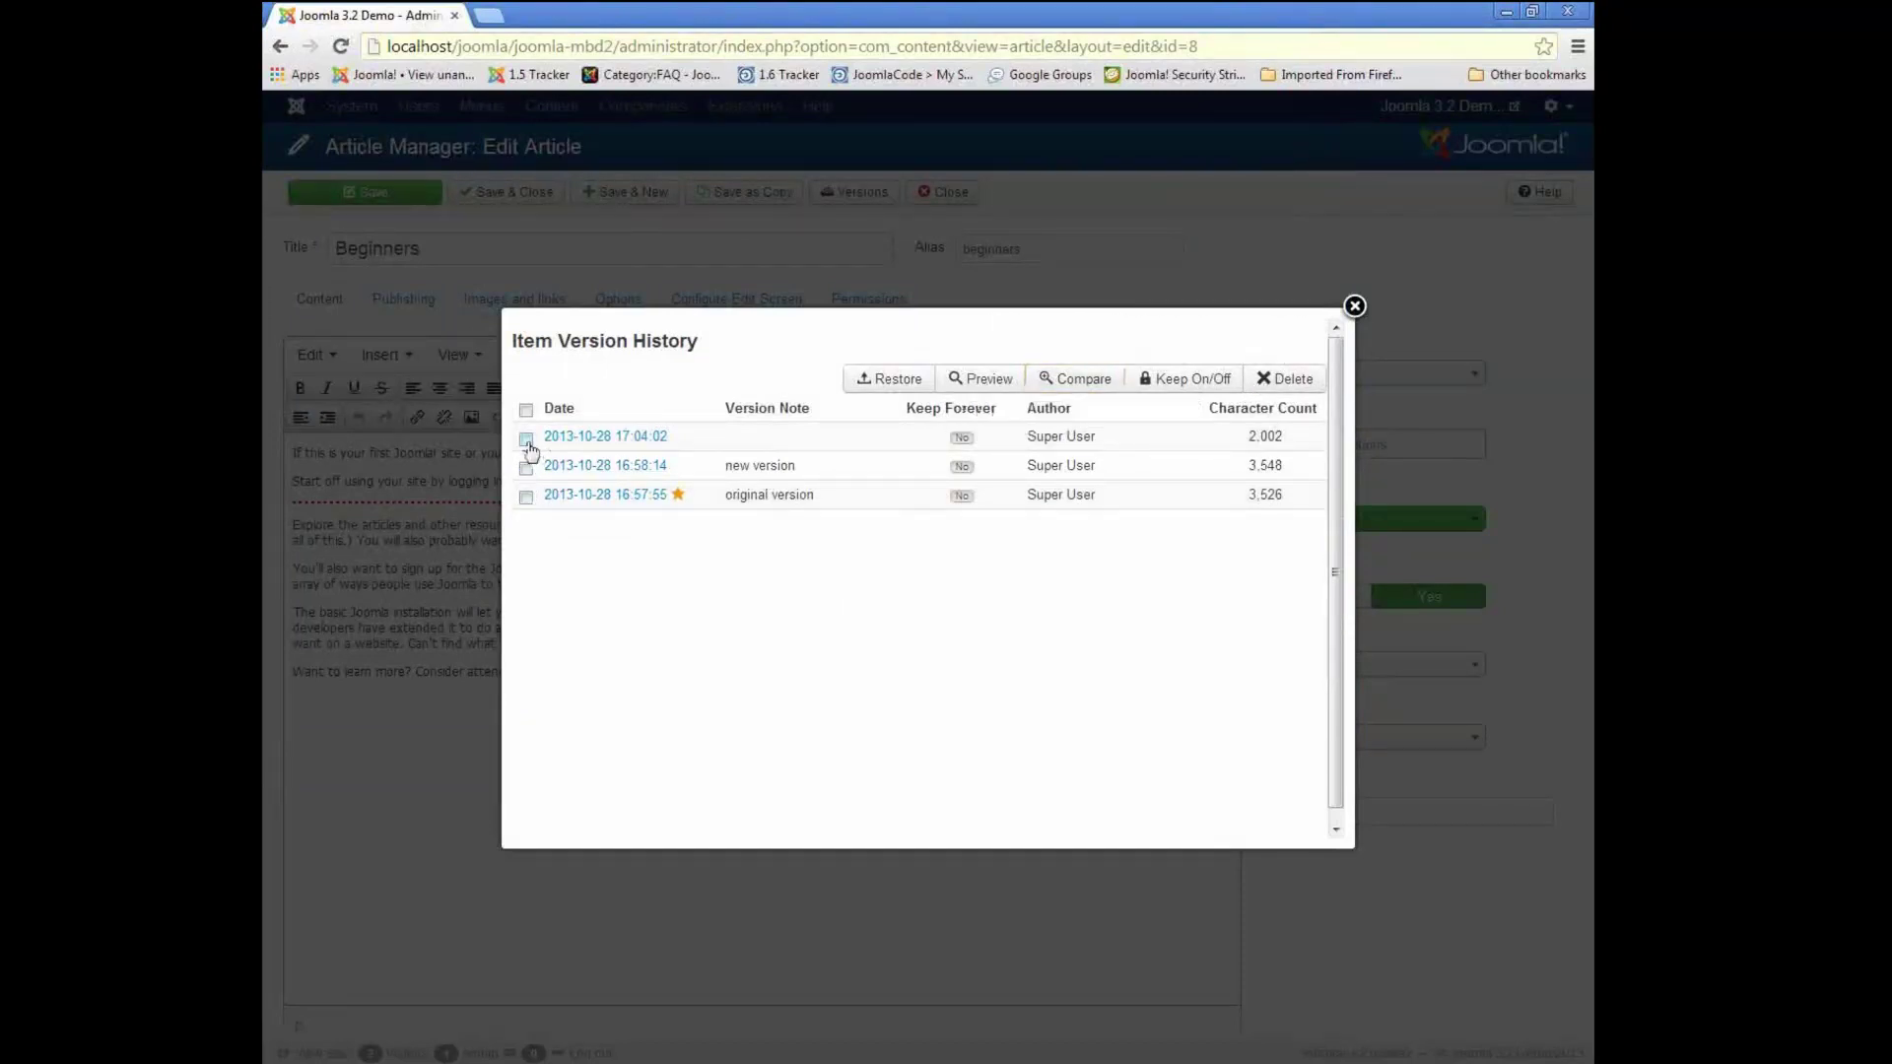
pyautogui.click(1288, 384)
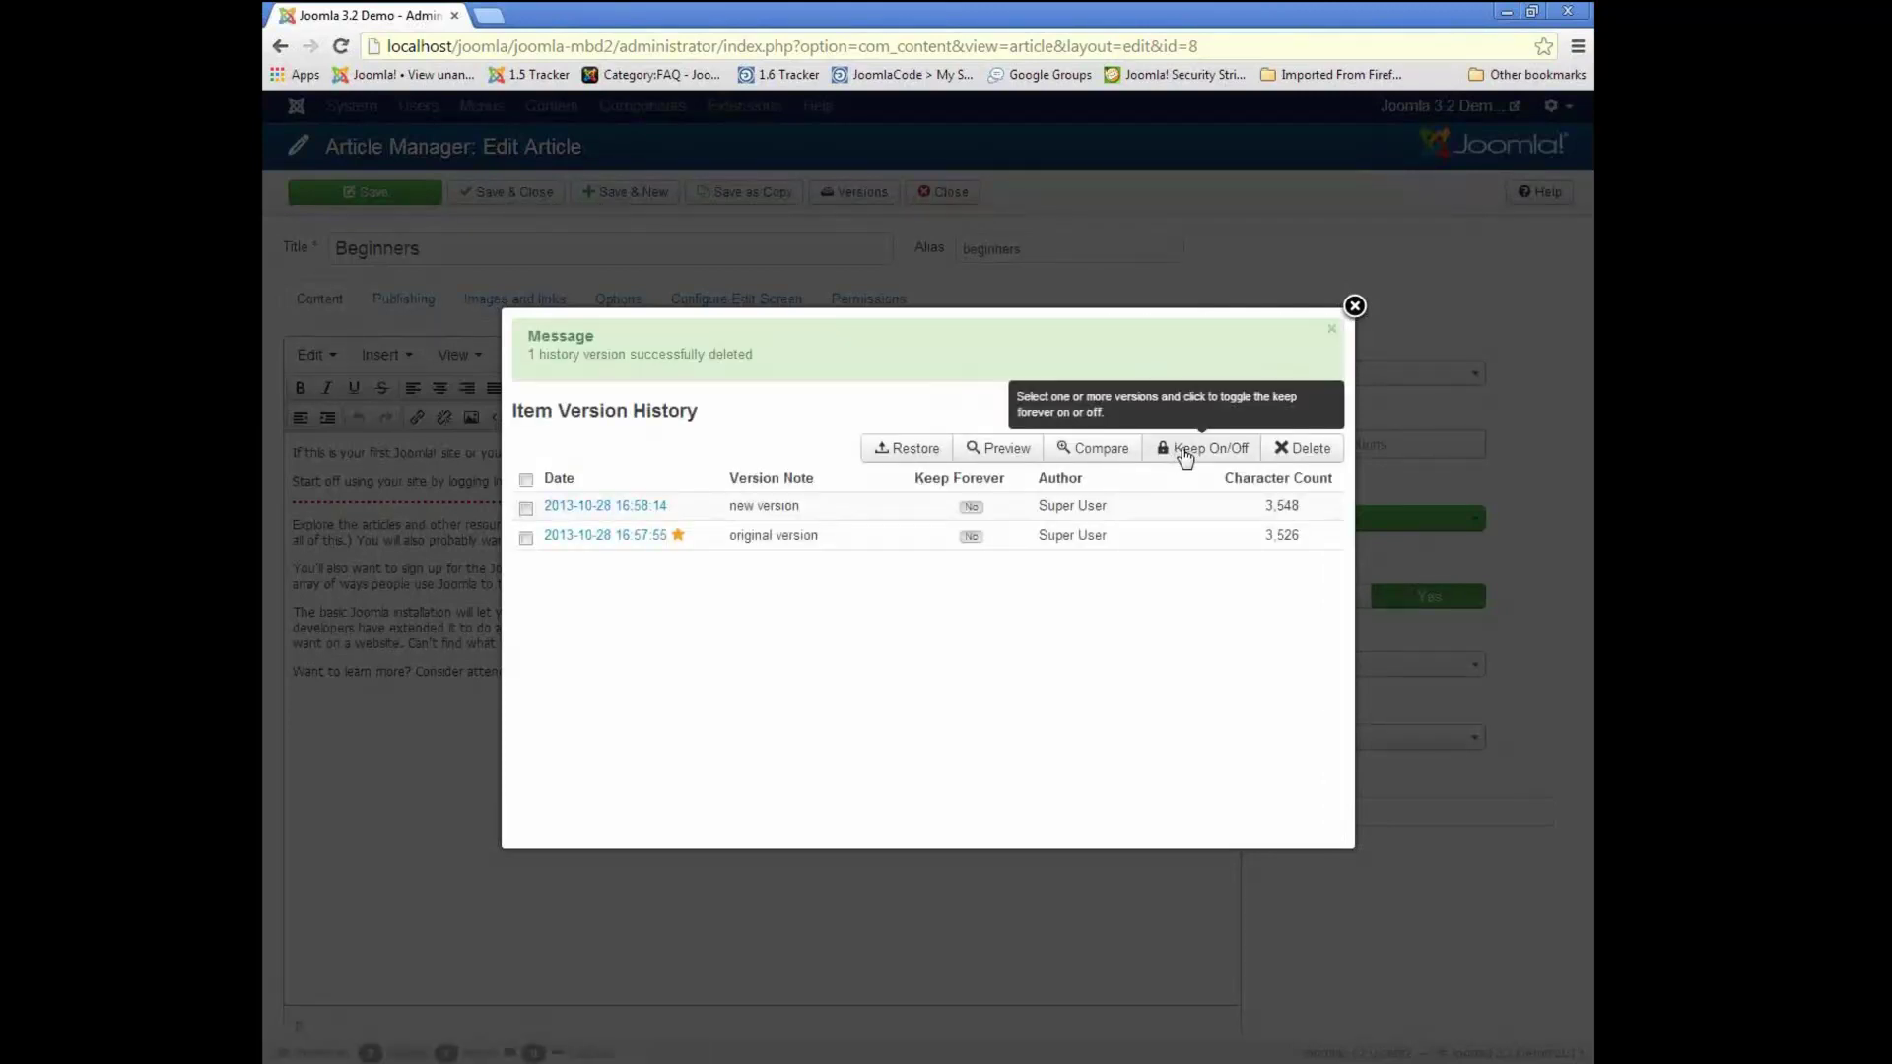
# - Set the original version to Keep Forever and close the version history
pyautogui.click(526, 538)
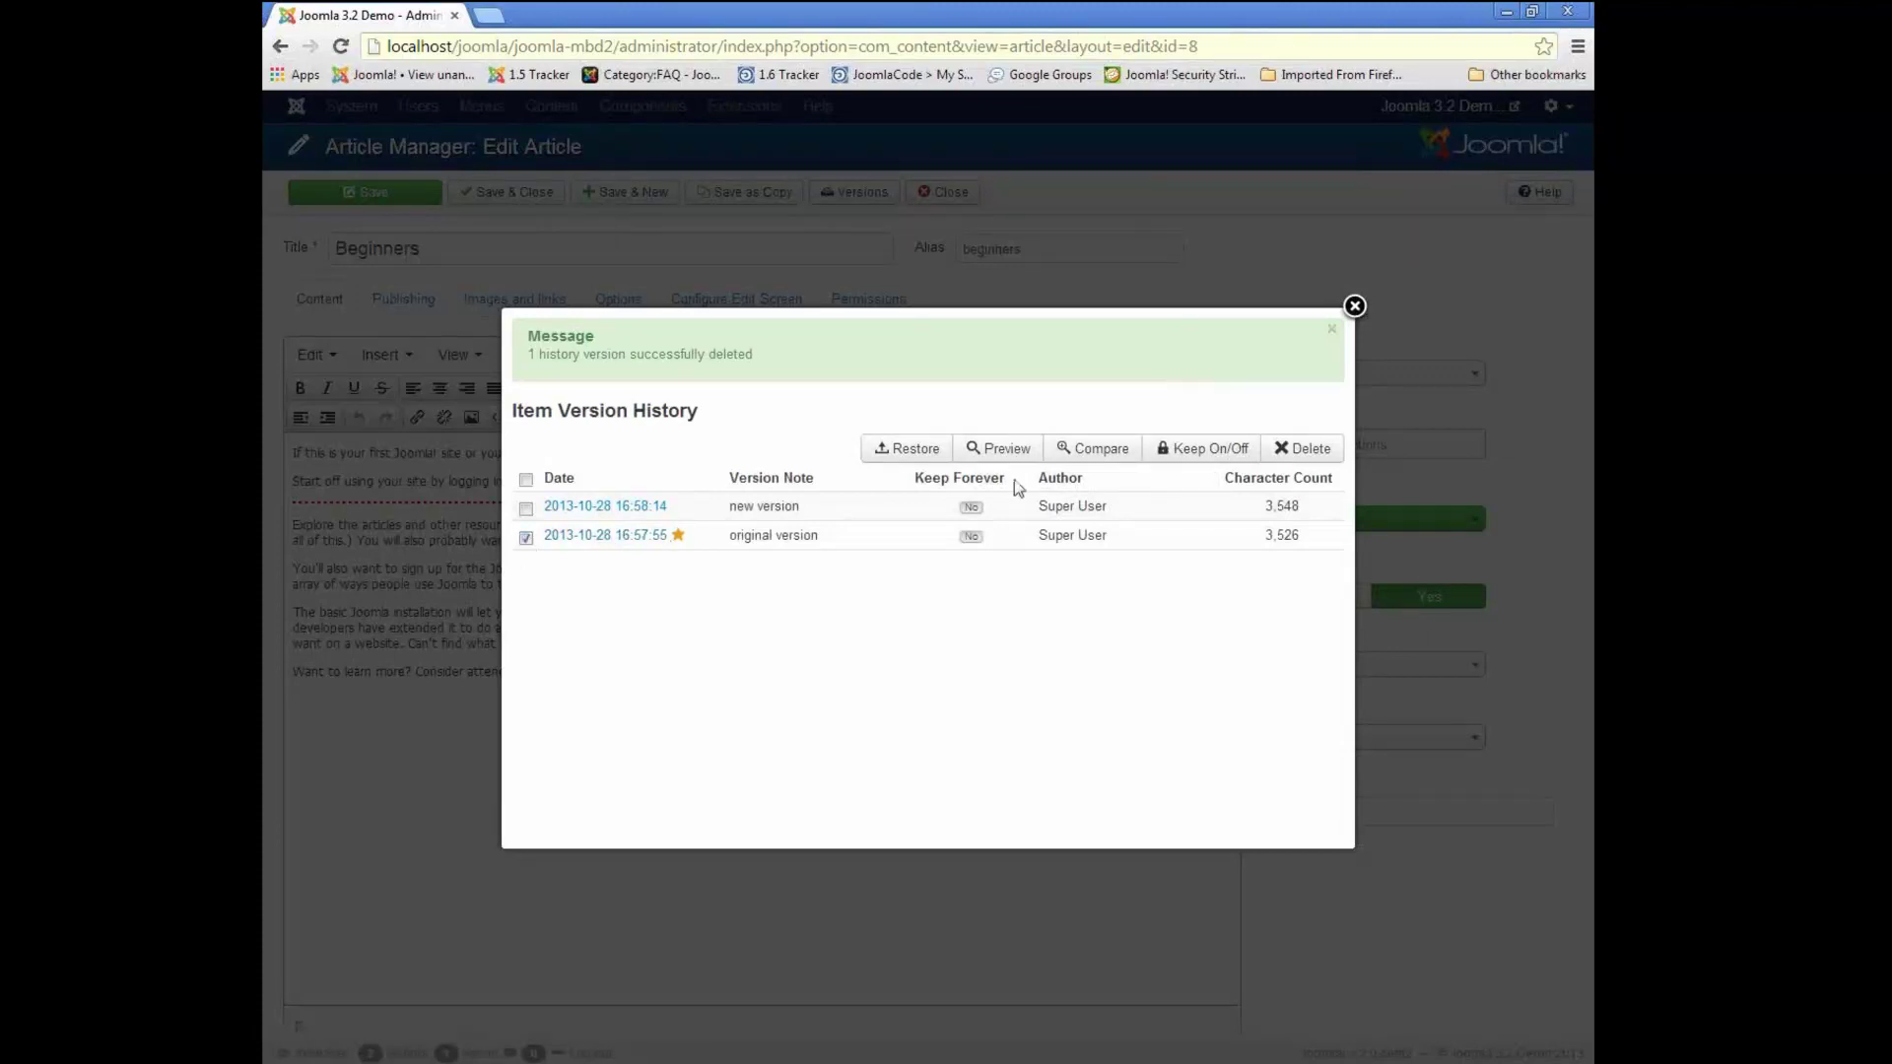
pyautogui.click(1200, 451)
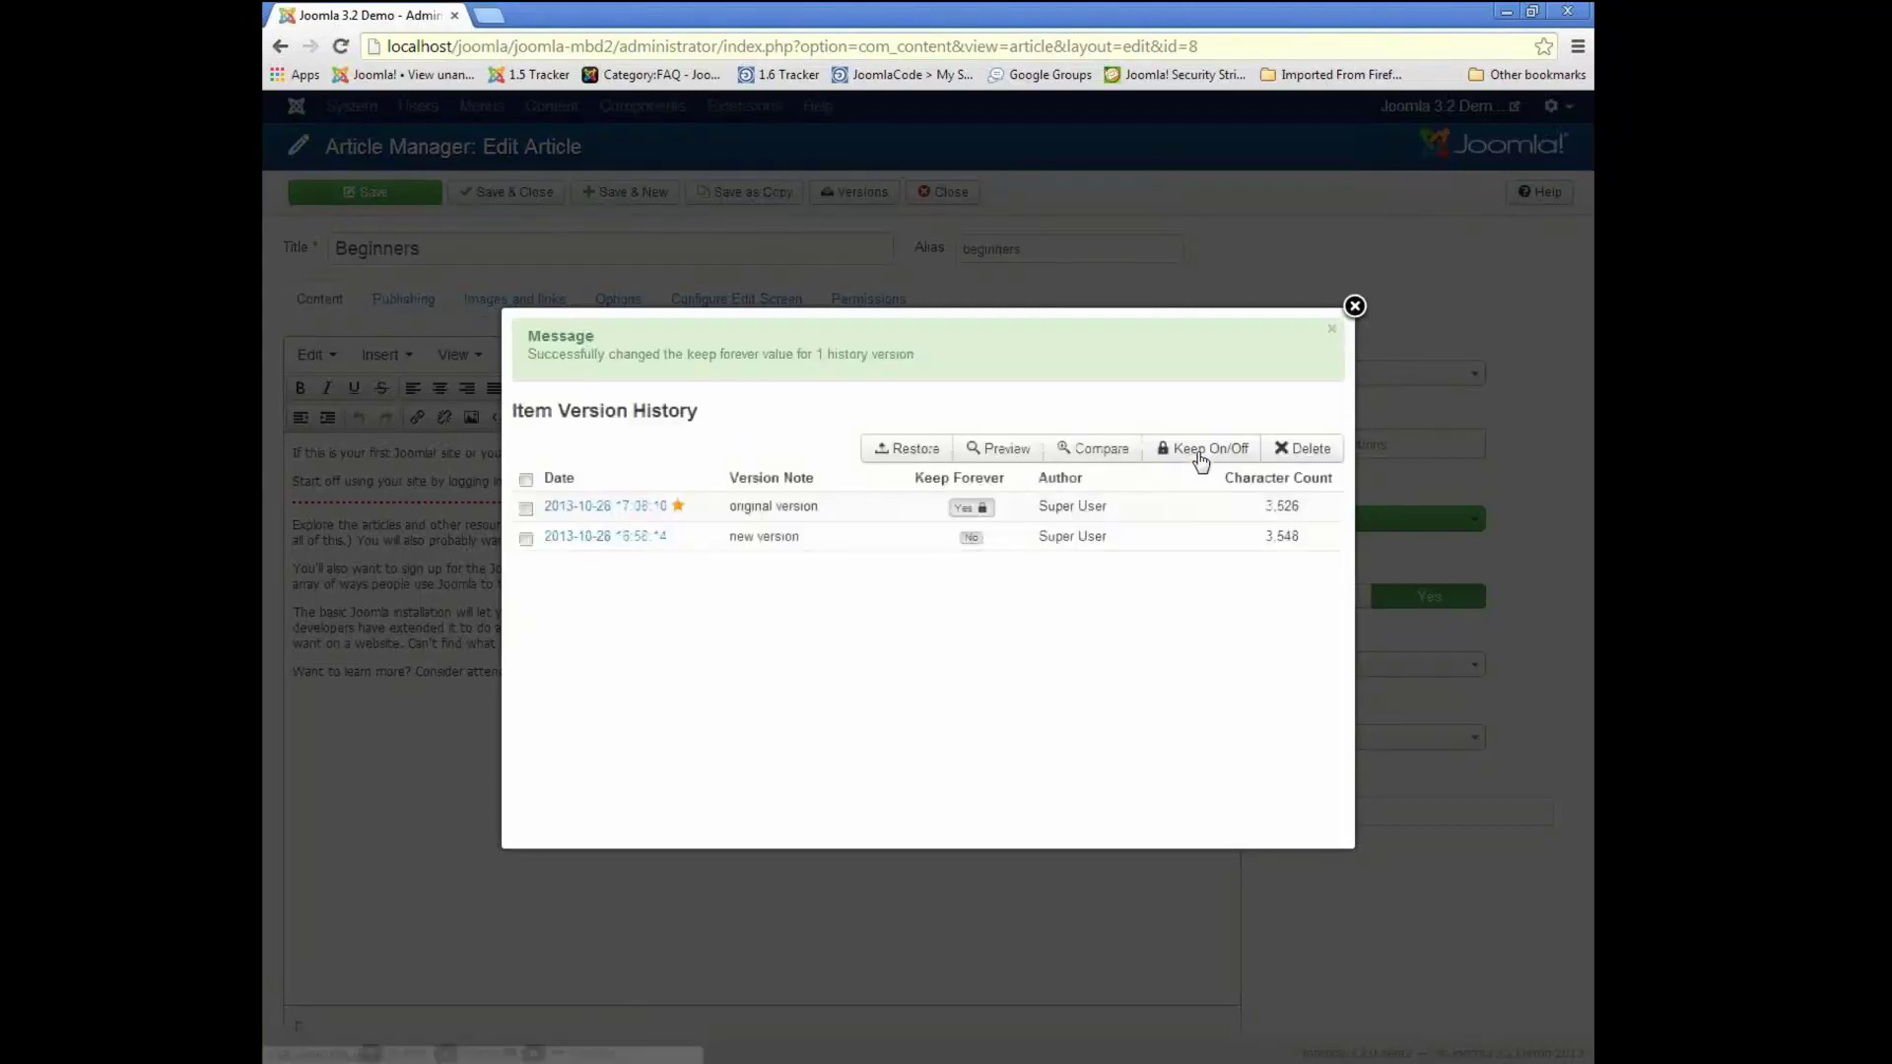
pyautogui.click(1354, 307)
# - Close the article, confirm Save History on with Maximum Versions 10, then view the site frontend
pyautogui.click(952, 194)
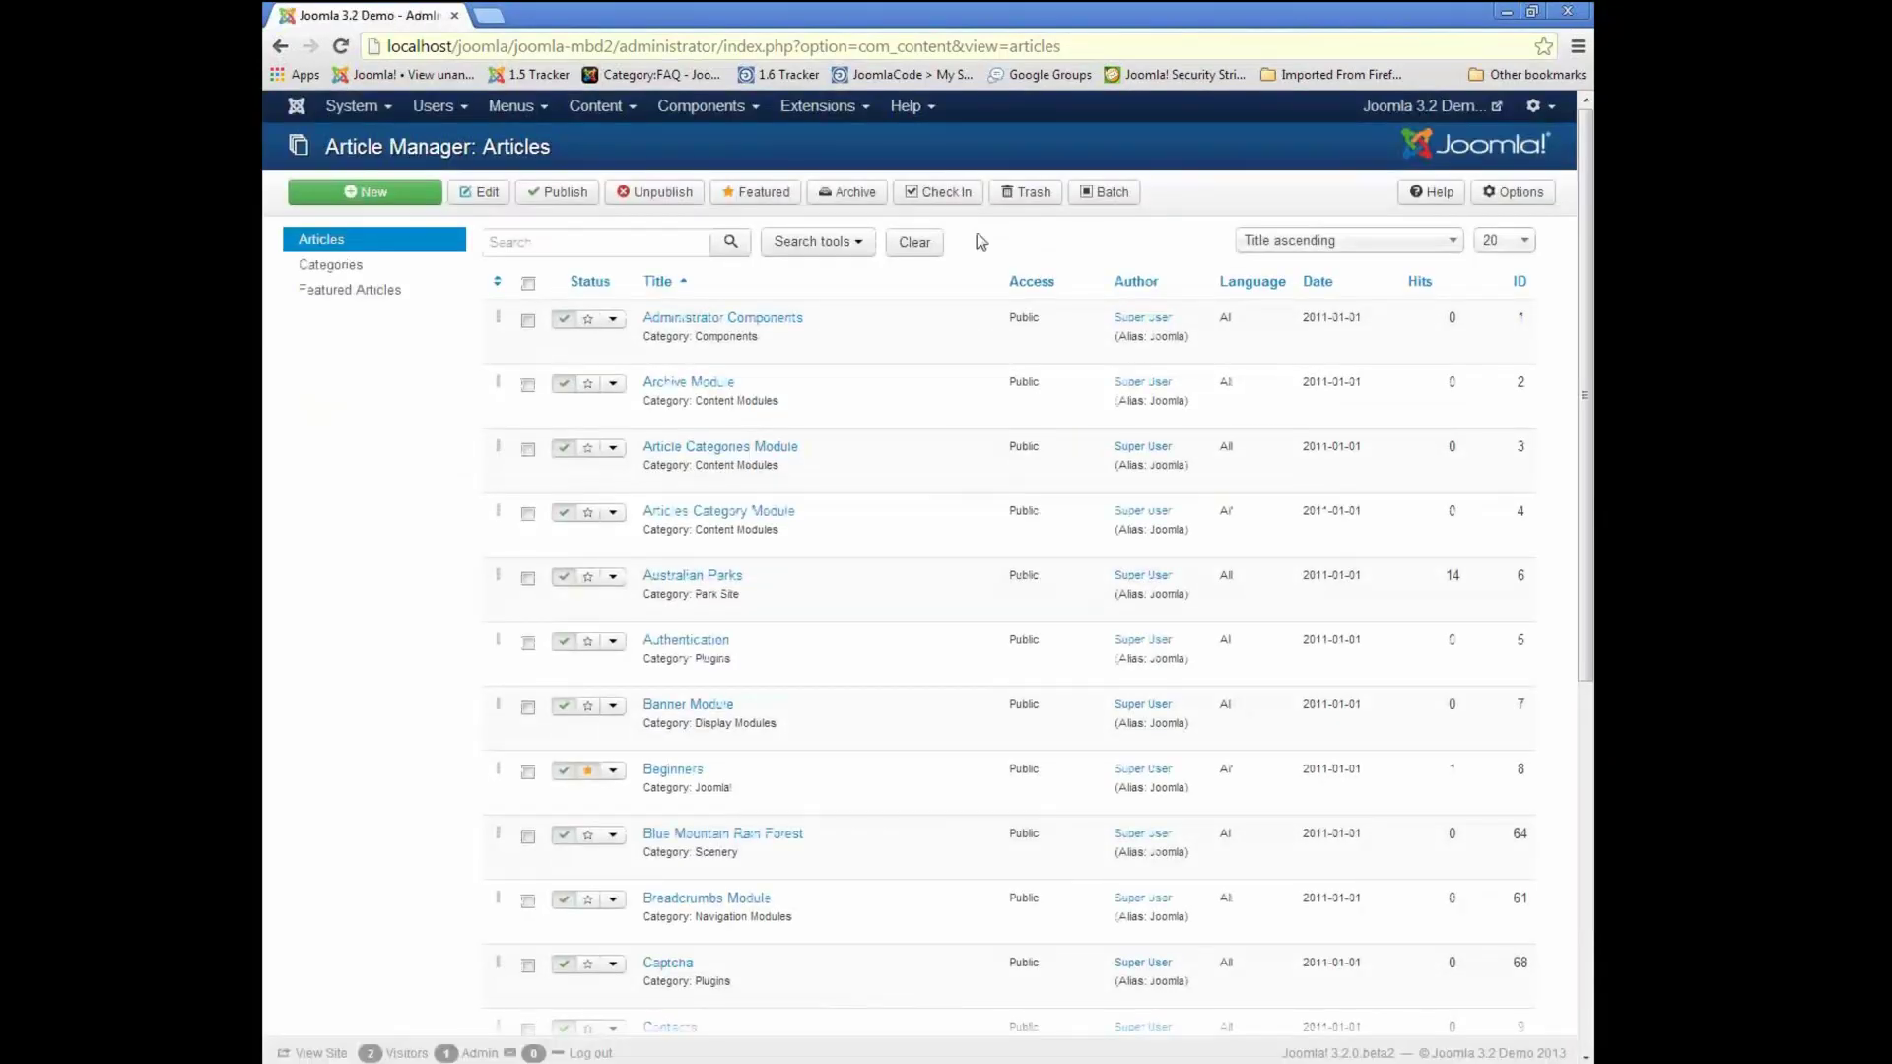
pyautogui.click(1505, 197)
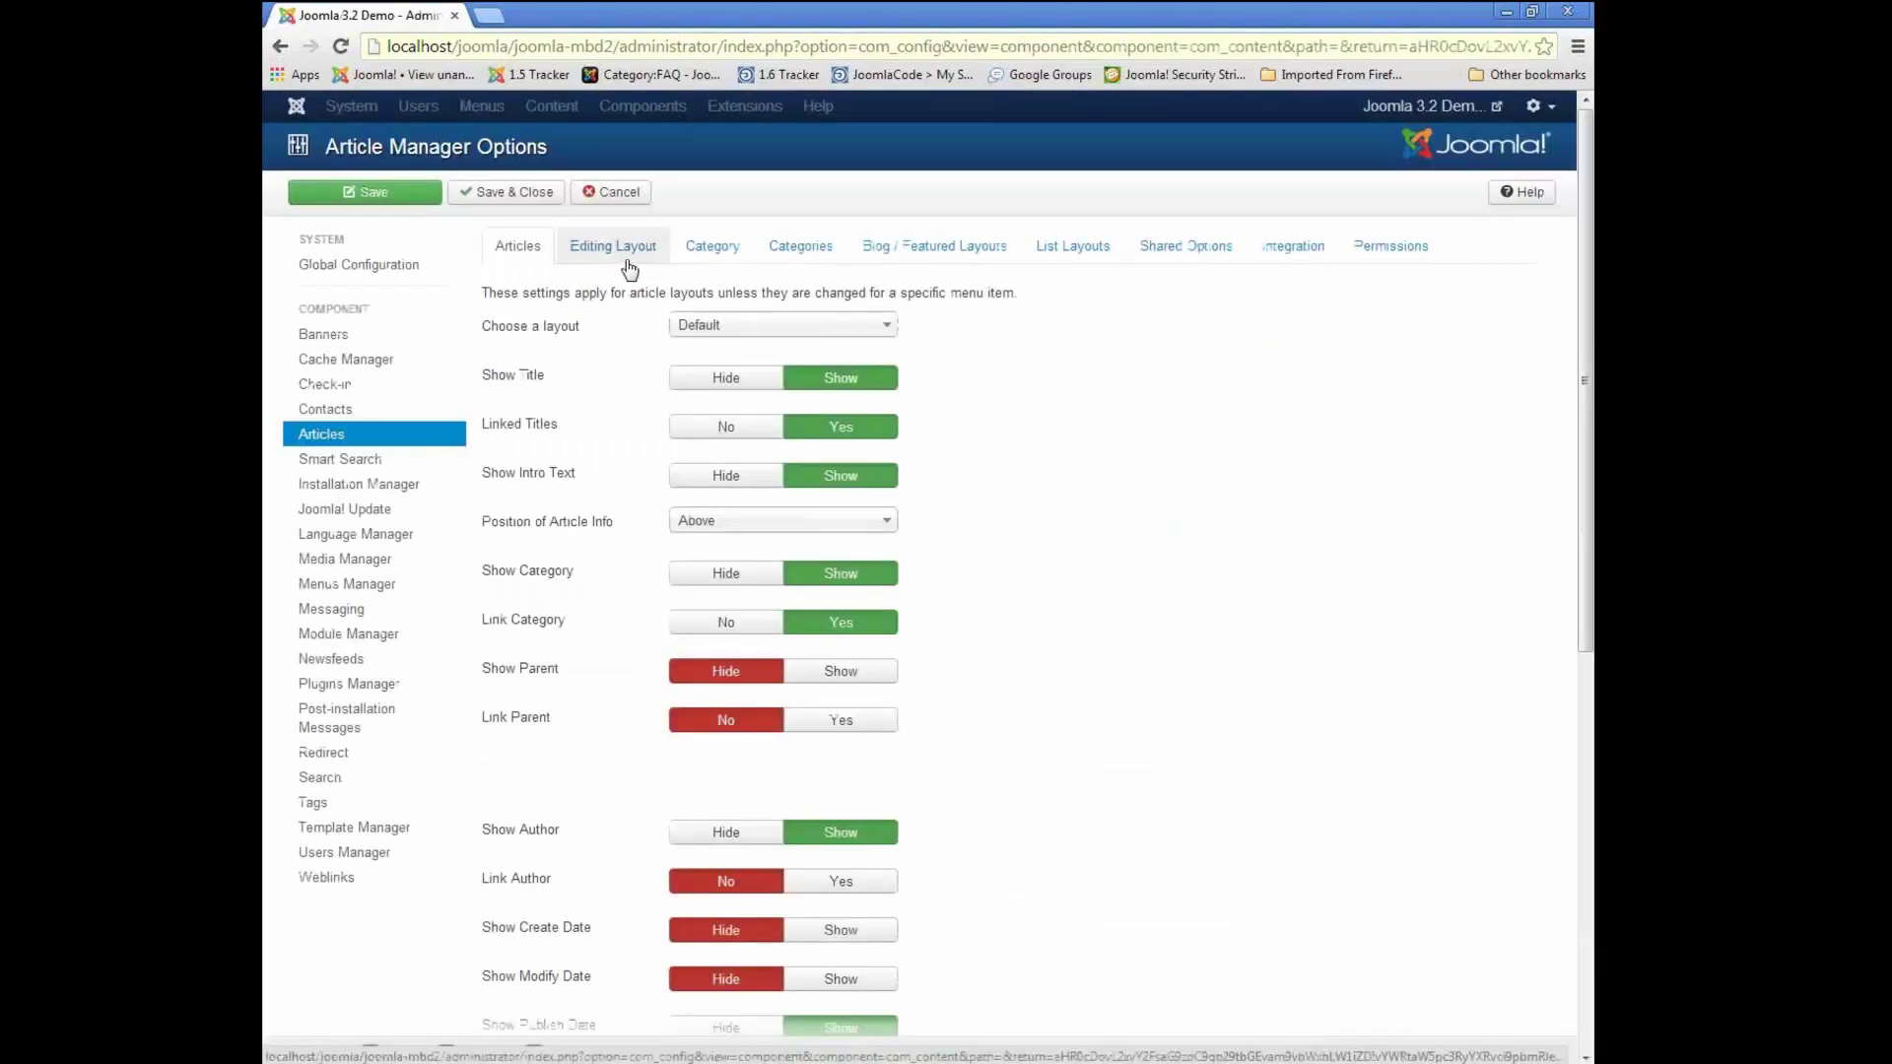
pyautogui.click(632, 258)
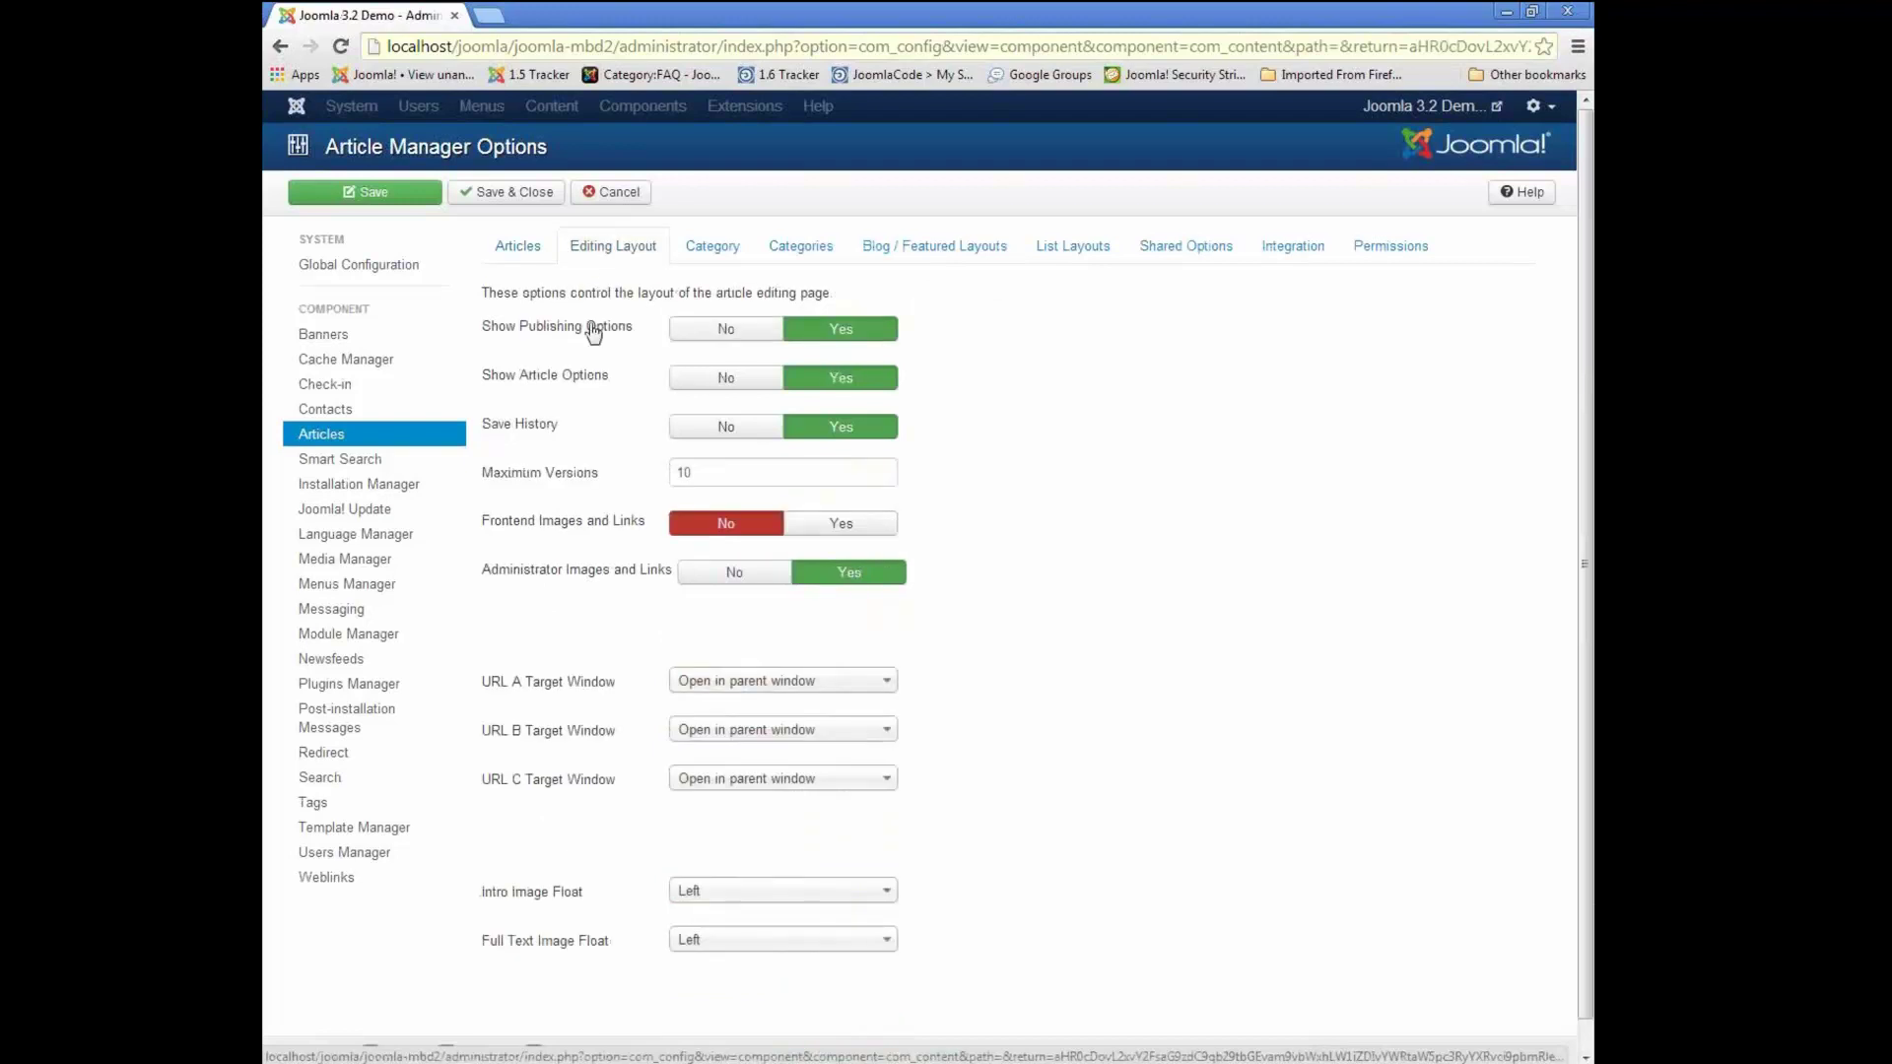
pyautogui.moveTo(532, 478)
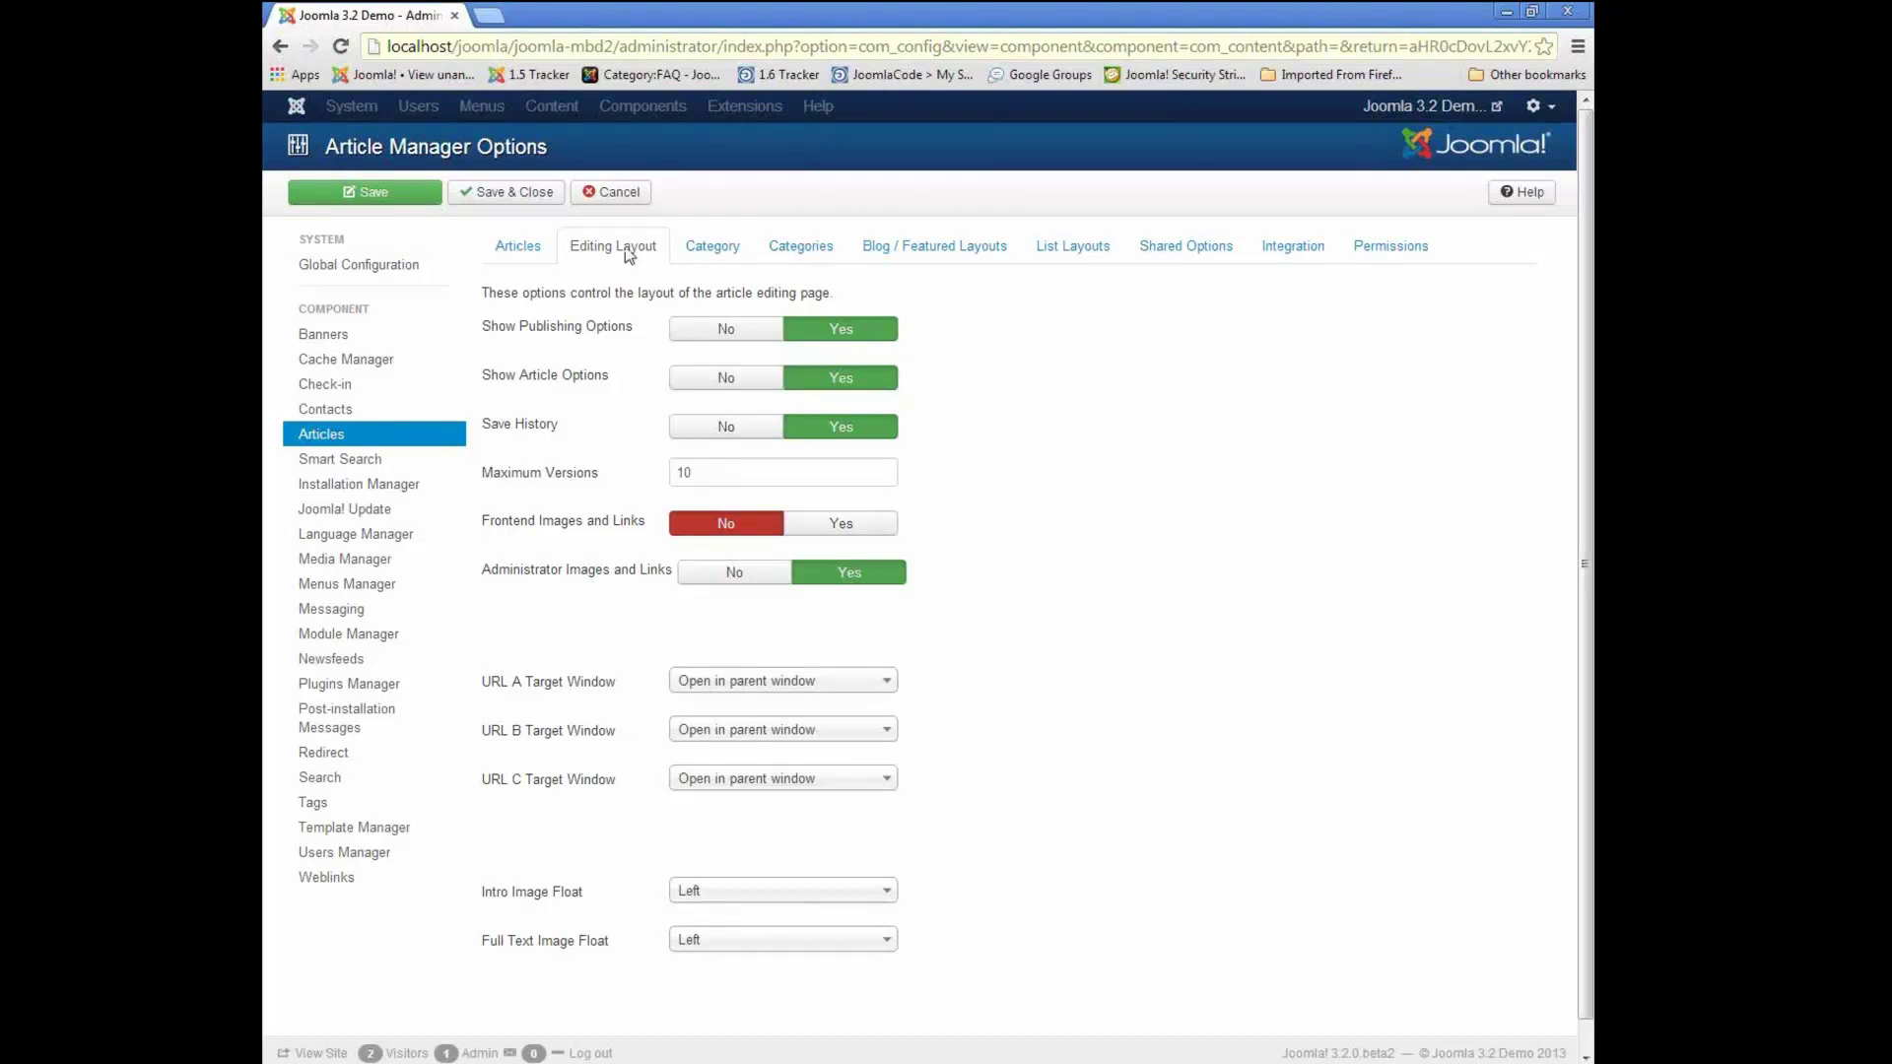
pyautogui.click(632, 200)
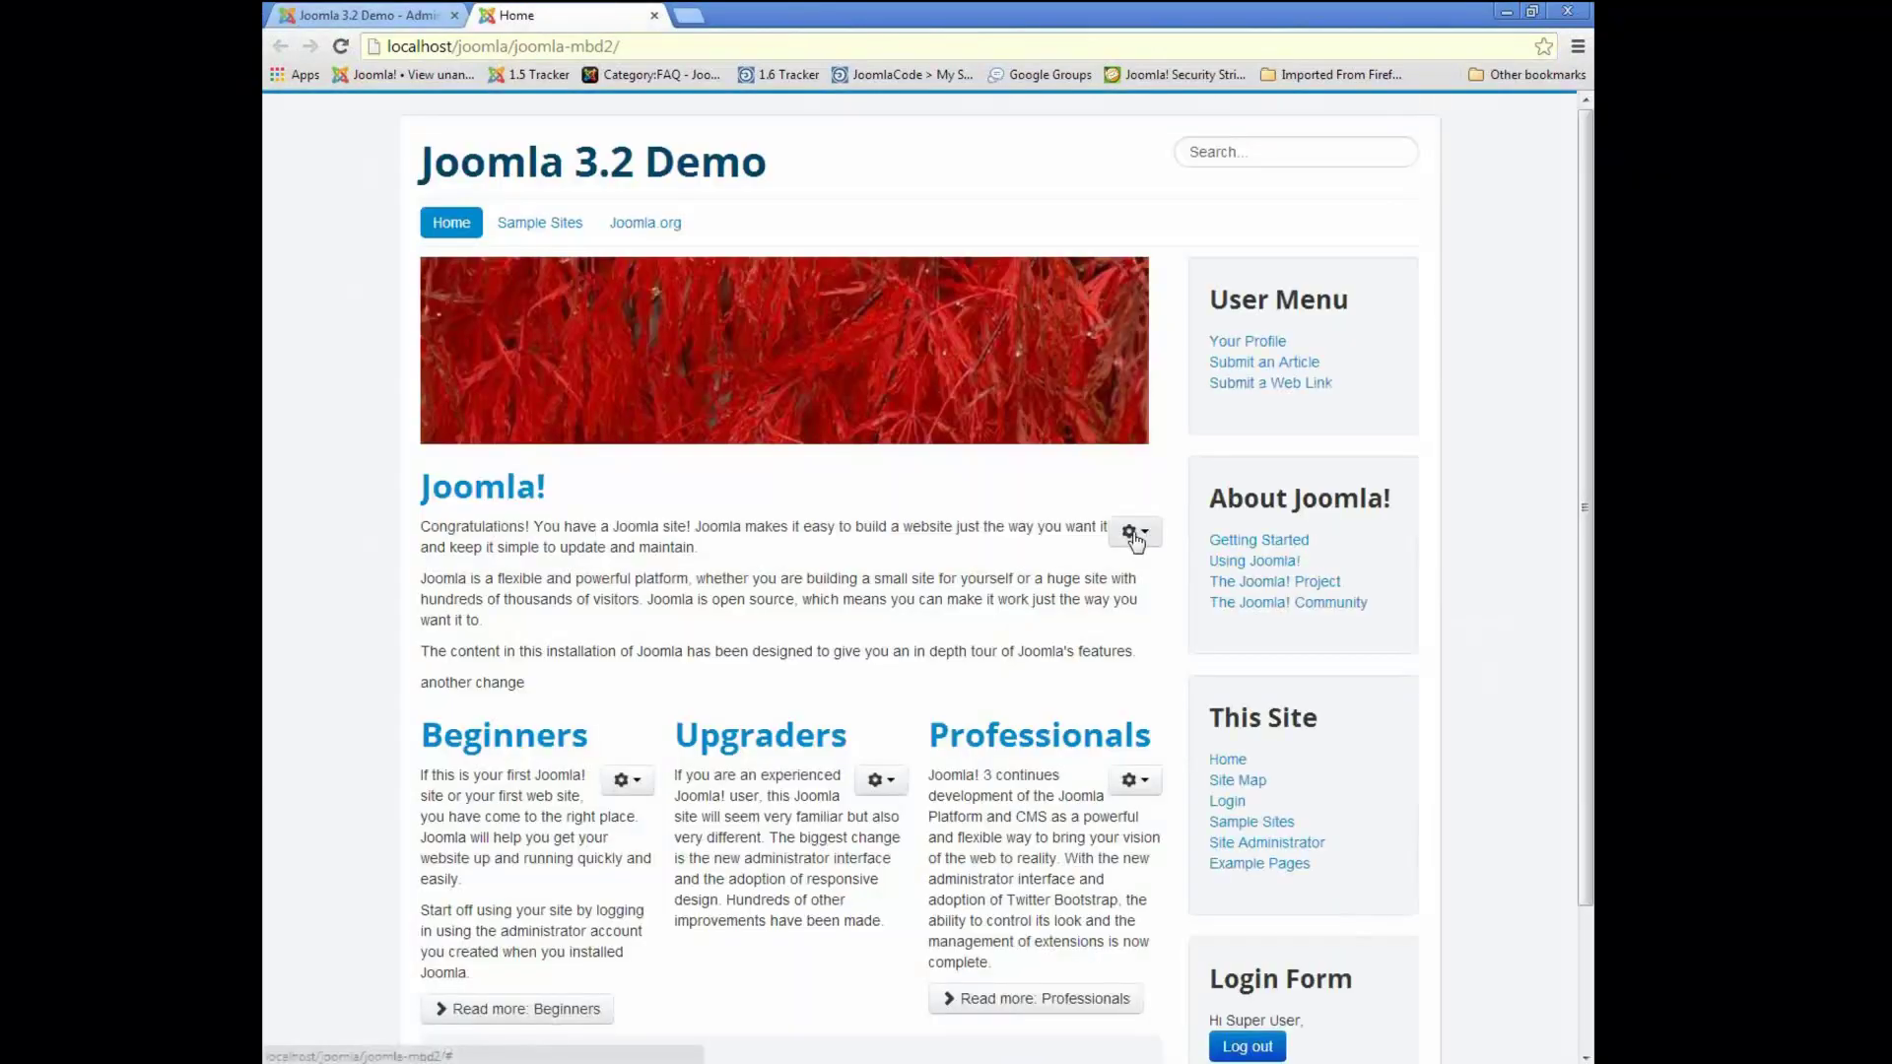
# - Edit the Joomla! article on the frontend, view its versions, cancel, and return to the admin tab
pyautogui.click(1133, 535)
pyautogui.click(1059, 572)
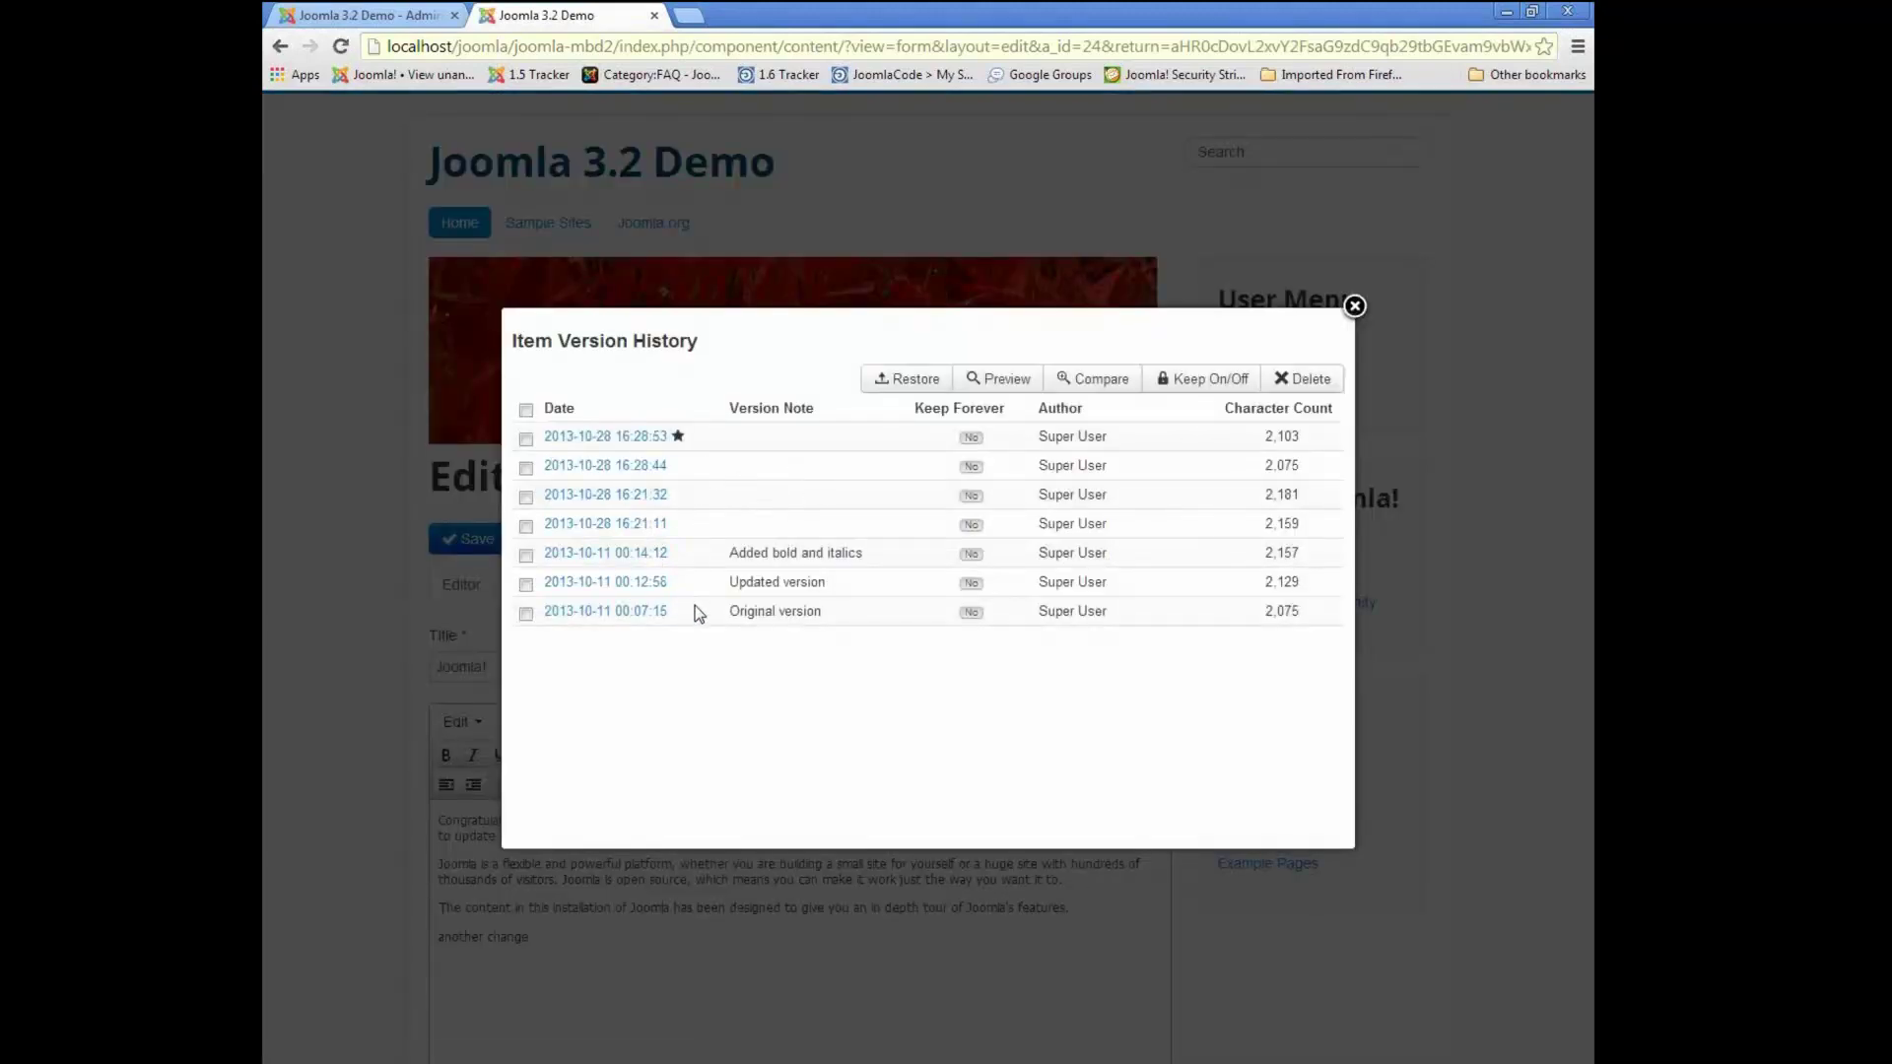
pyautogui.click(1355, 307)
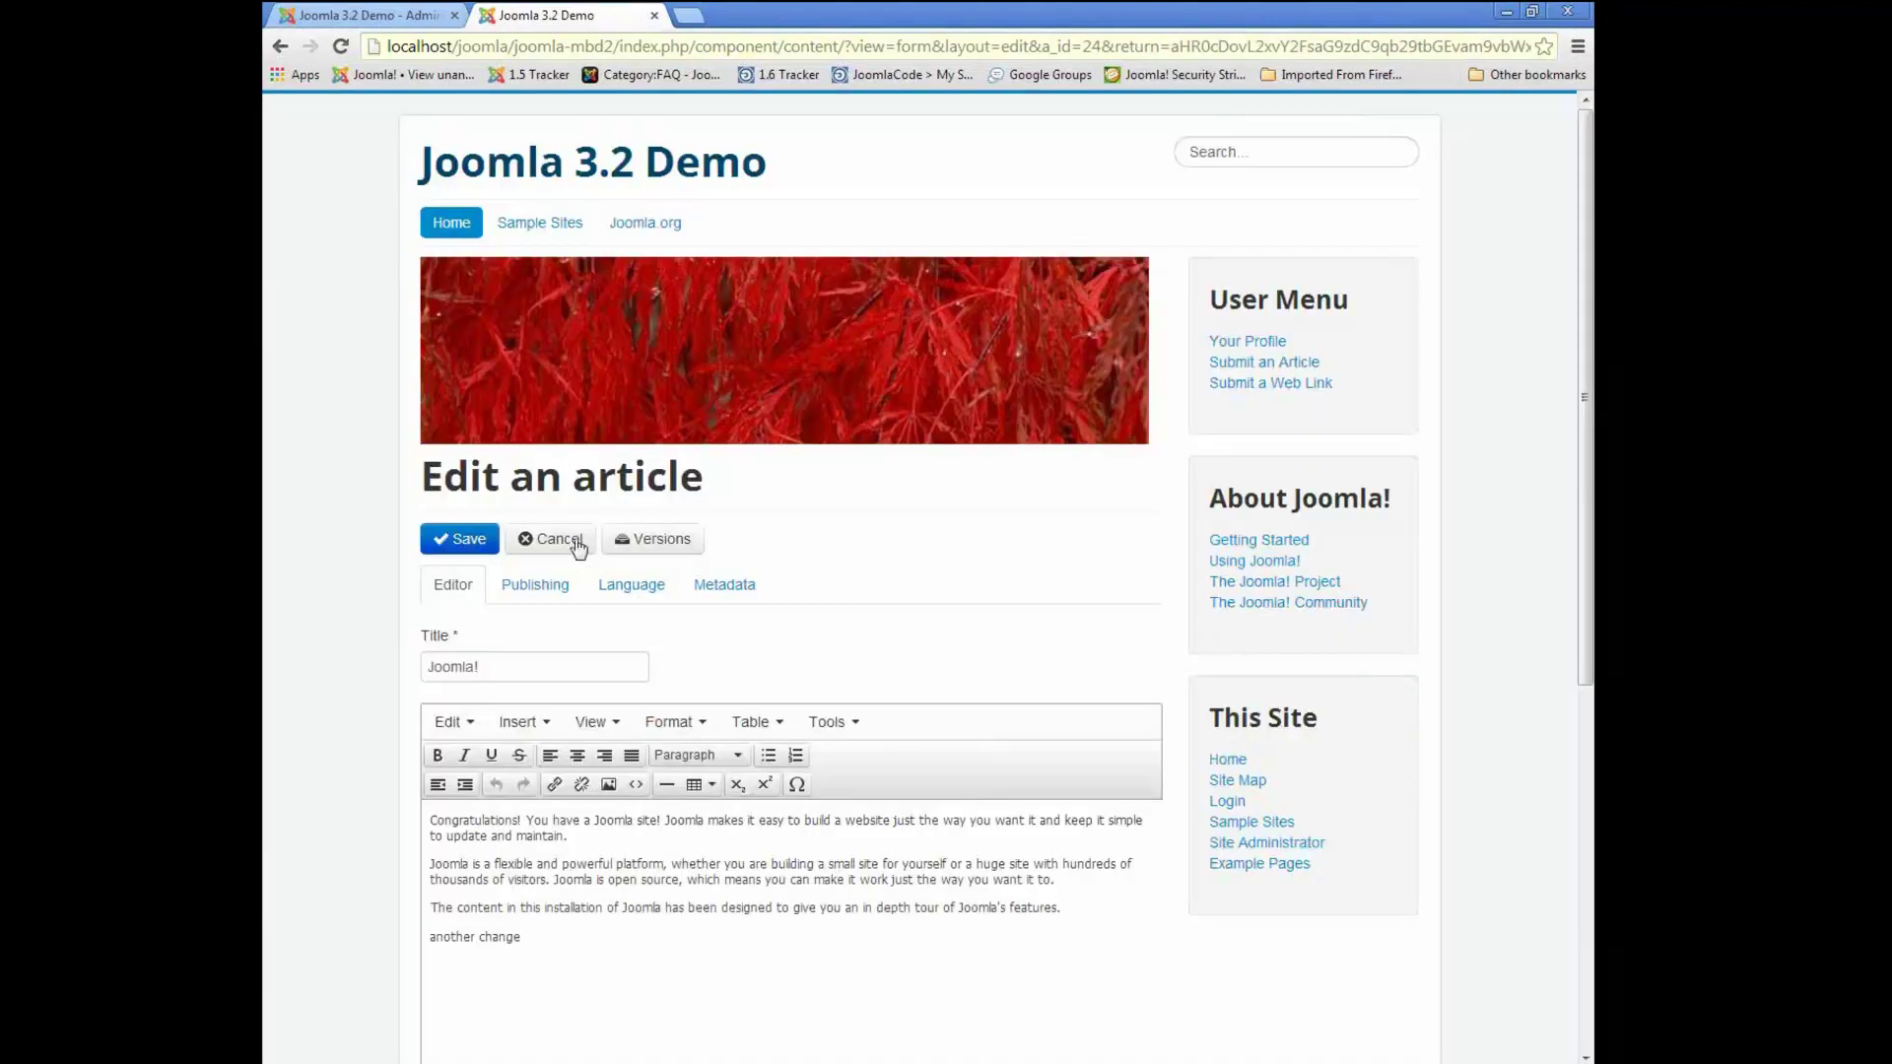
pyautogui.click(552, 540)
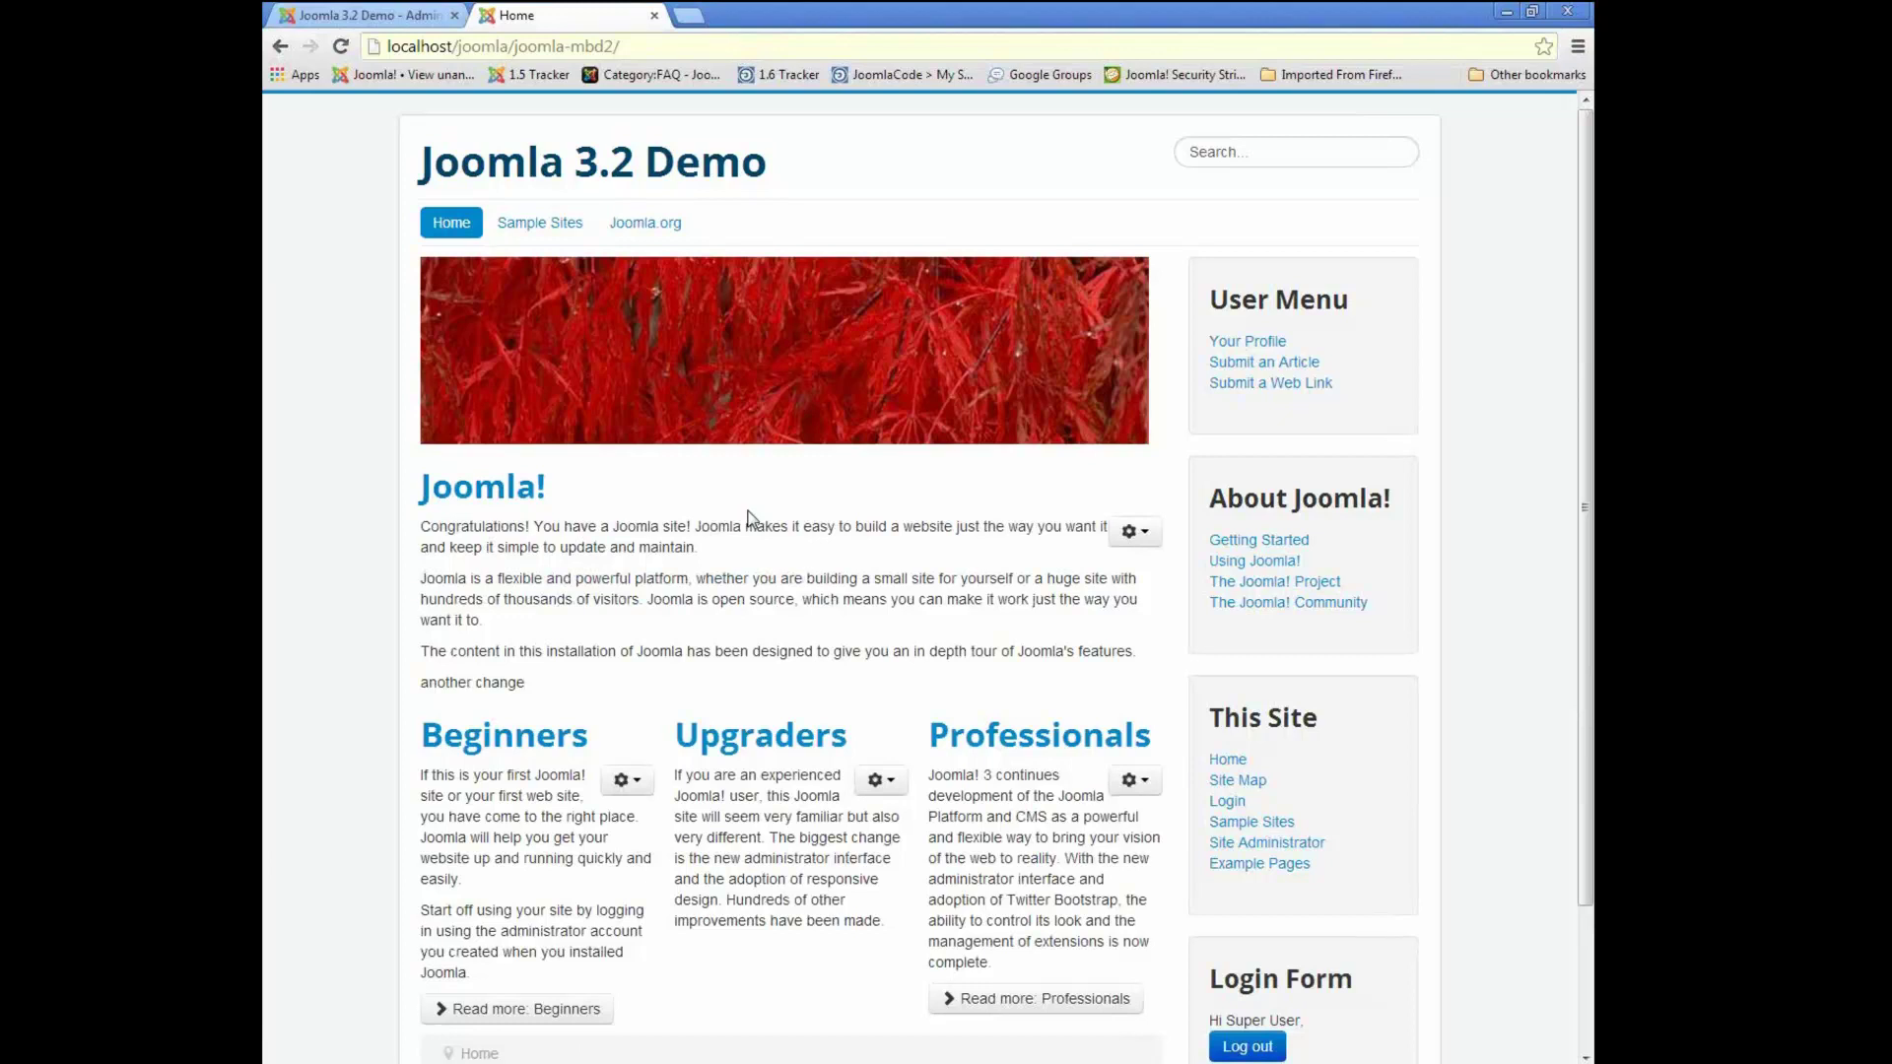
pyautogui.click(365, 15)
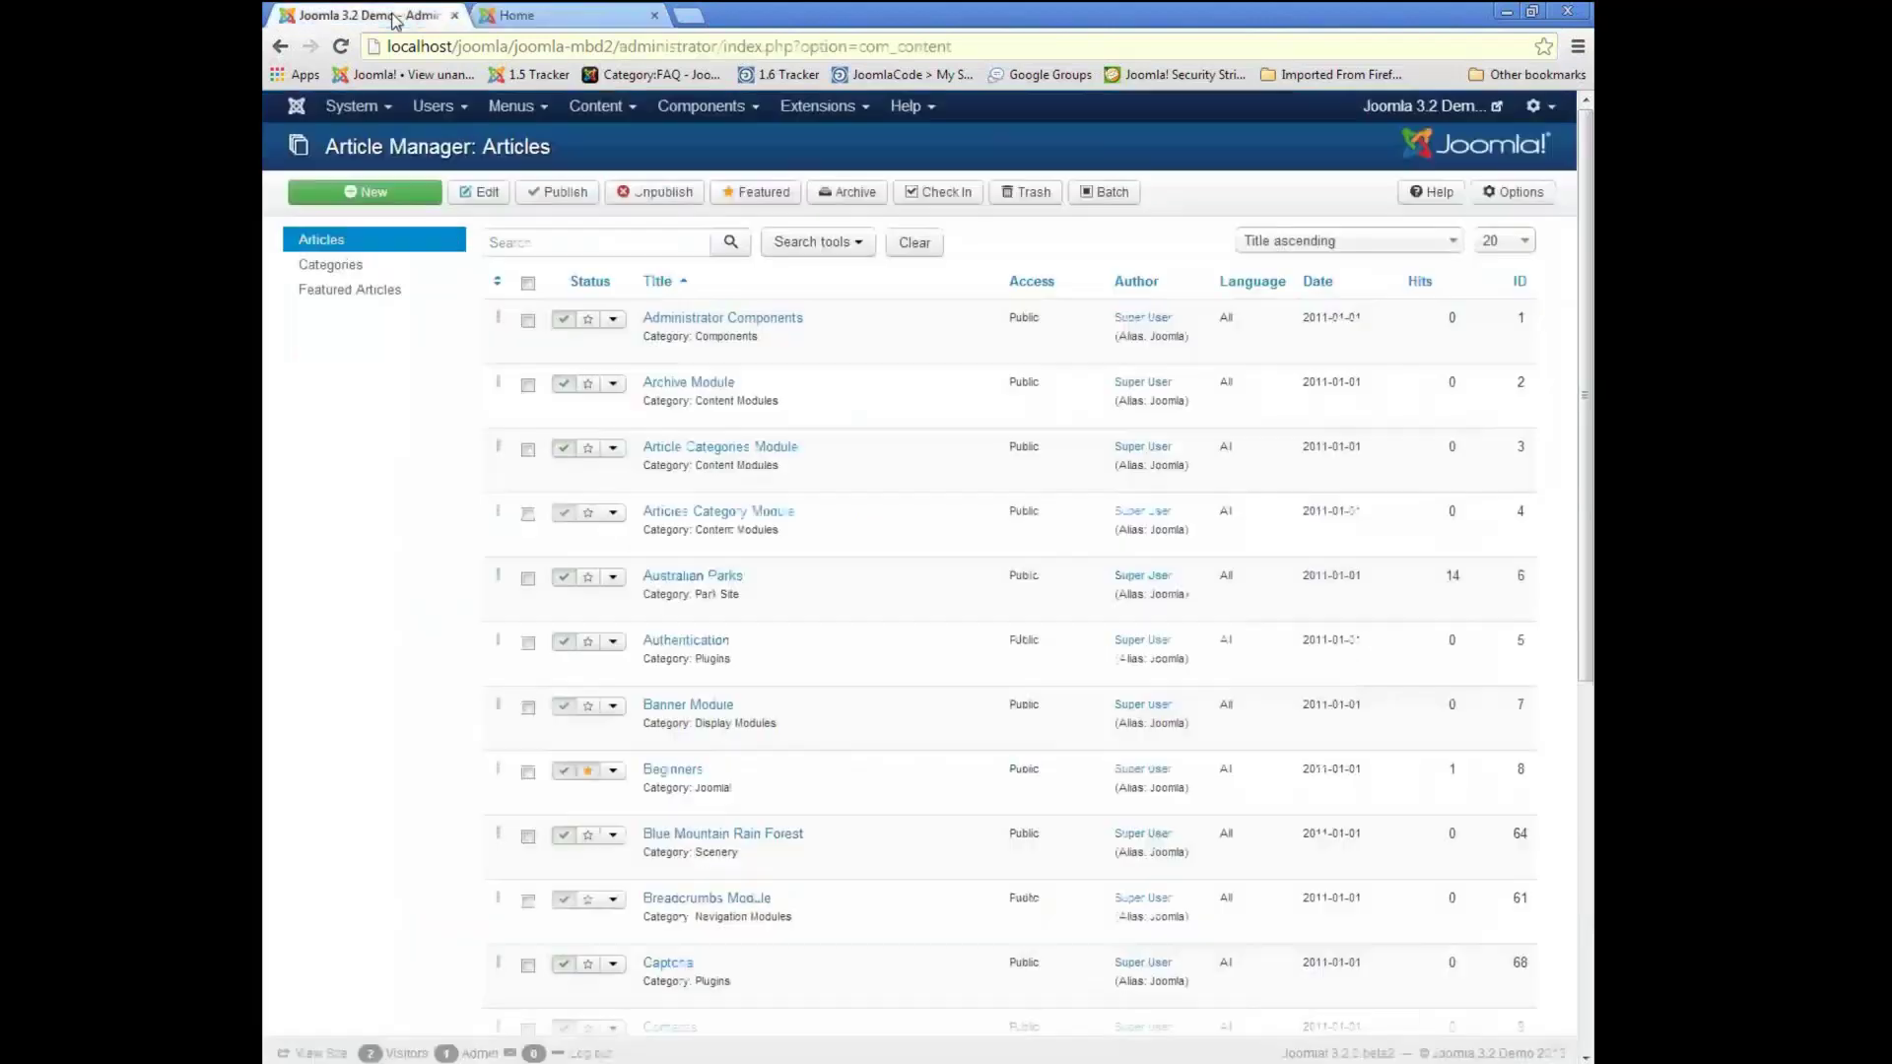